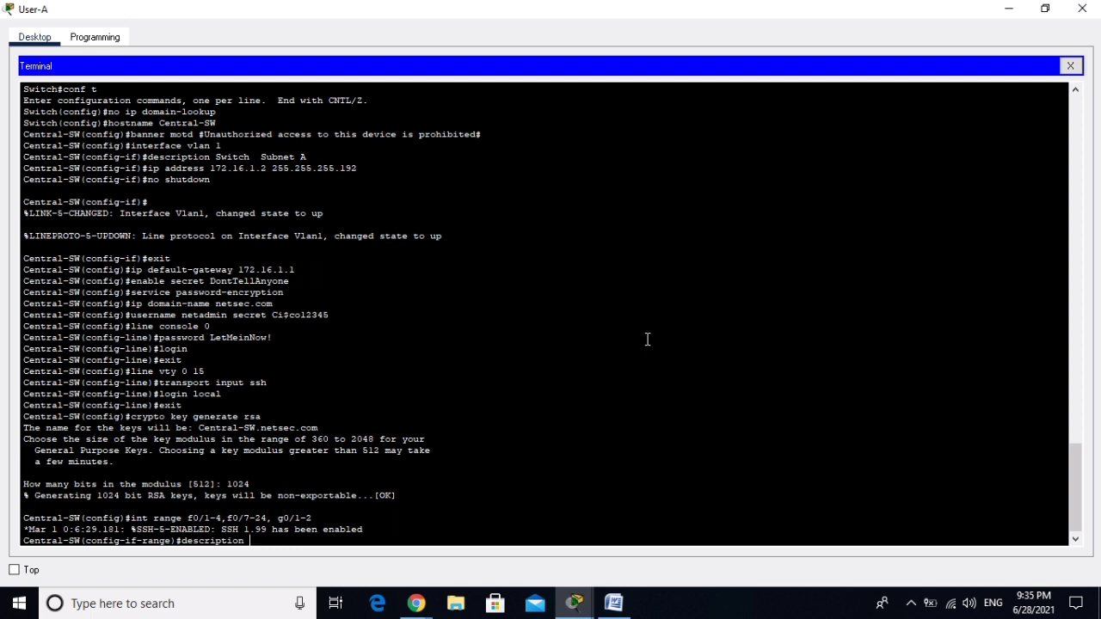
# Describe the f0/1-4, f0/7-24 and g0/1-2 interface range as "Unused switch ports" and shut those interfaces down.
pyautogui.write('Unused switch ports')
pyautogui.press('Return')
pyautogui.write('shutdown')
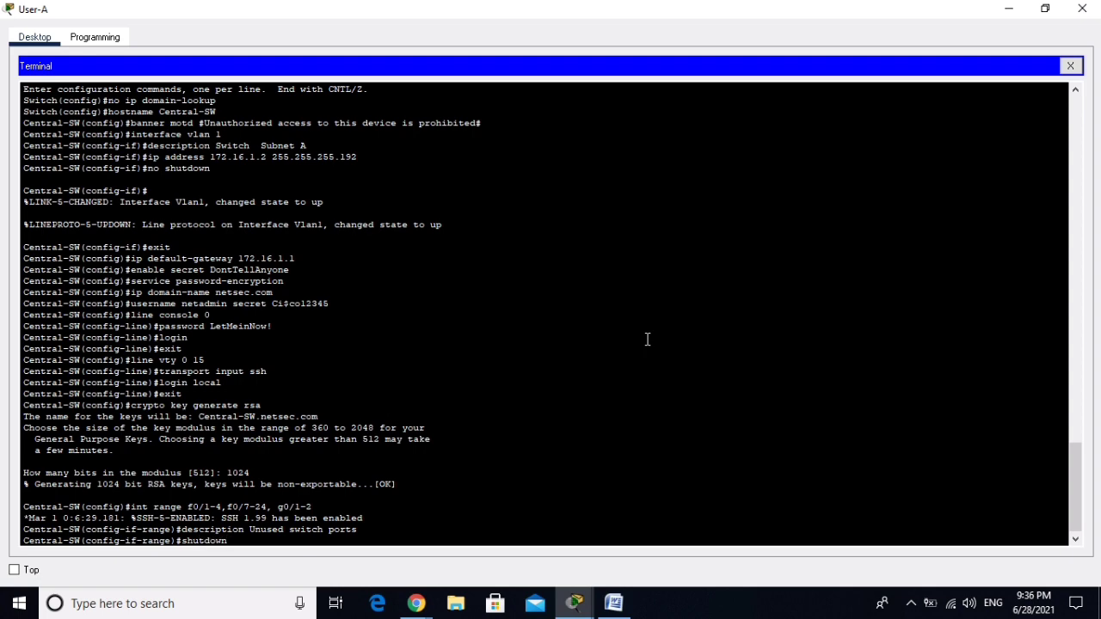
pyautogui.press('Return')
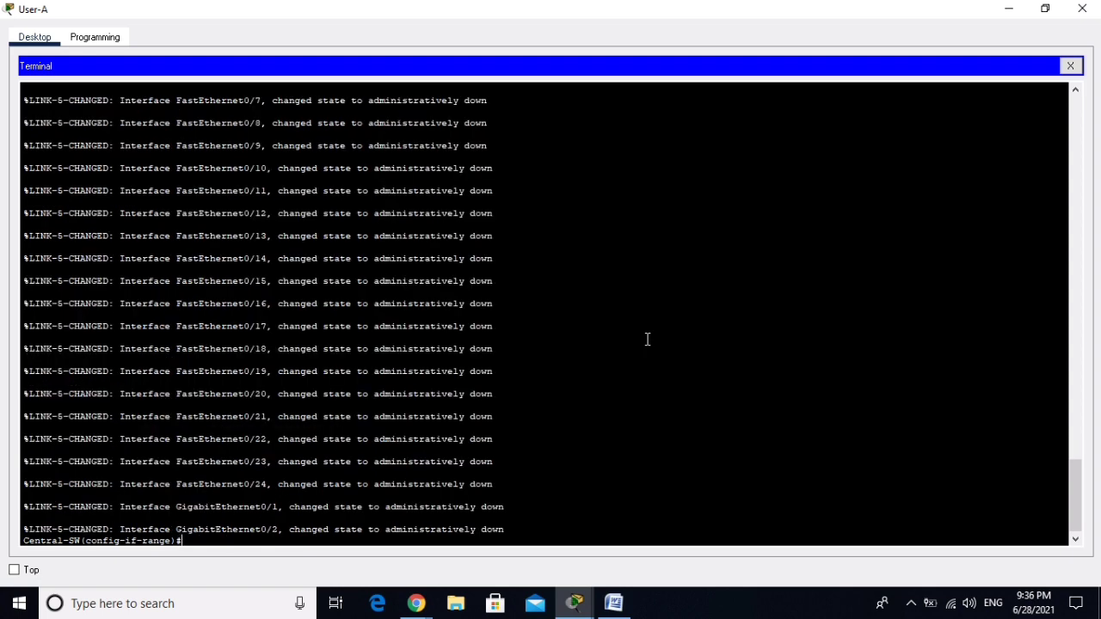
# Leave configuration mode on Central-SW, save the configuration with write, and close User-A's terminal session.
pyautogui.write('end')
pyautogui.press('Return')
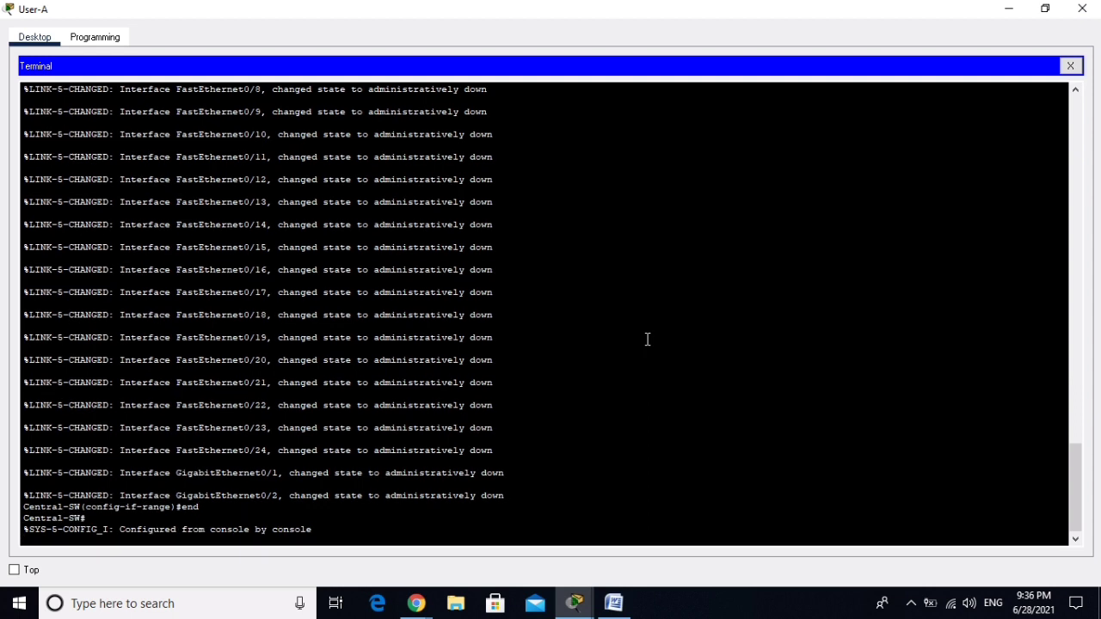
pyautogui.press('Return')
pyautogui.write('w')
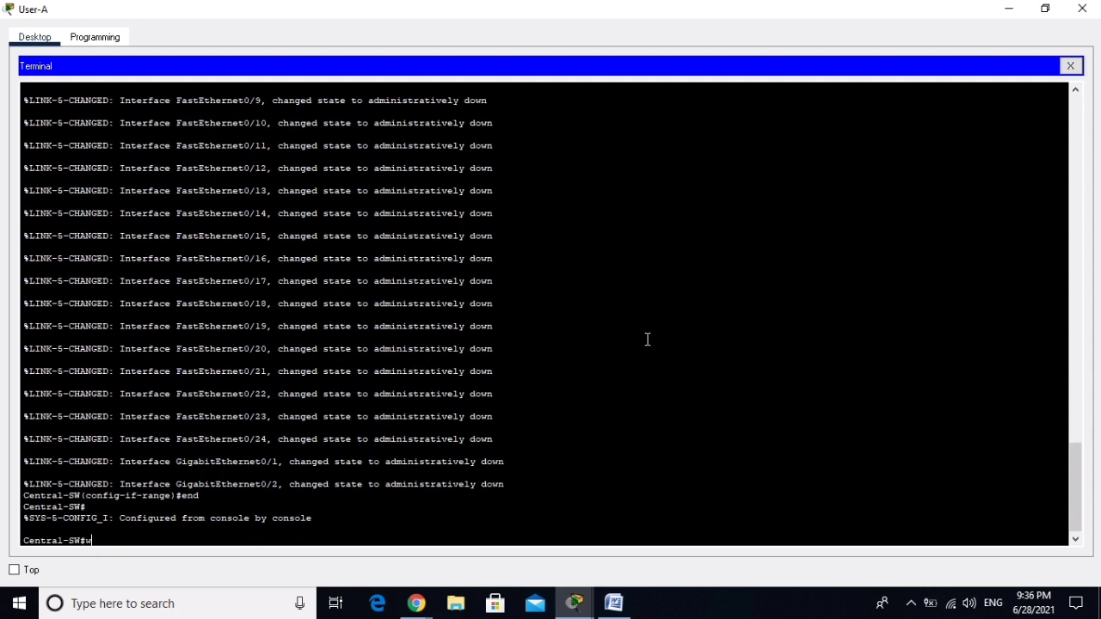
pyautogui.write('rite')
pyautogui.press('Return')
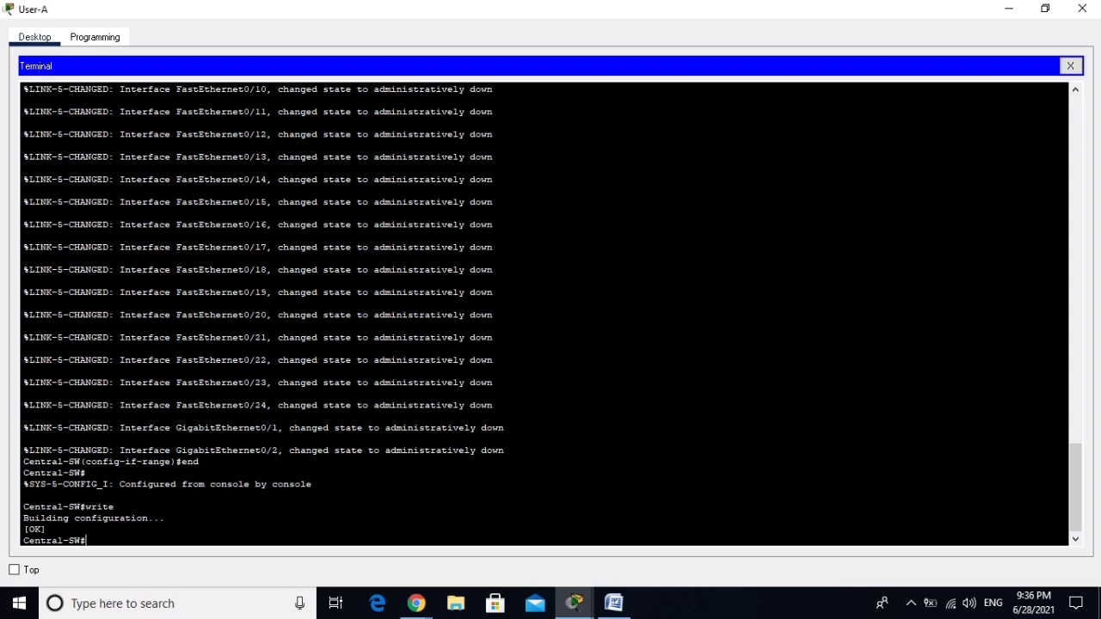
pyautogui.click(1071, 65)
pyautogui.click(1083, 9)
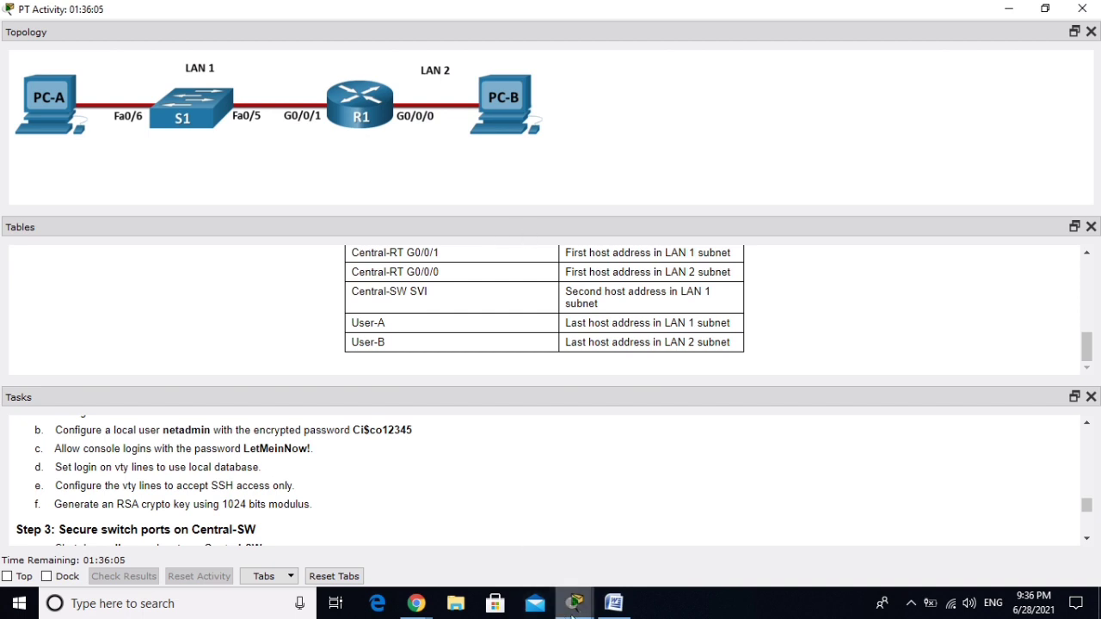
# Open the IP configuration of User-A and set its static IPv4 address to 172.16.1.62.
pyautogui.moveTo(572, 612)
pyautogui.click(536, 548)
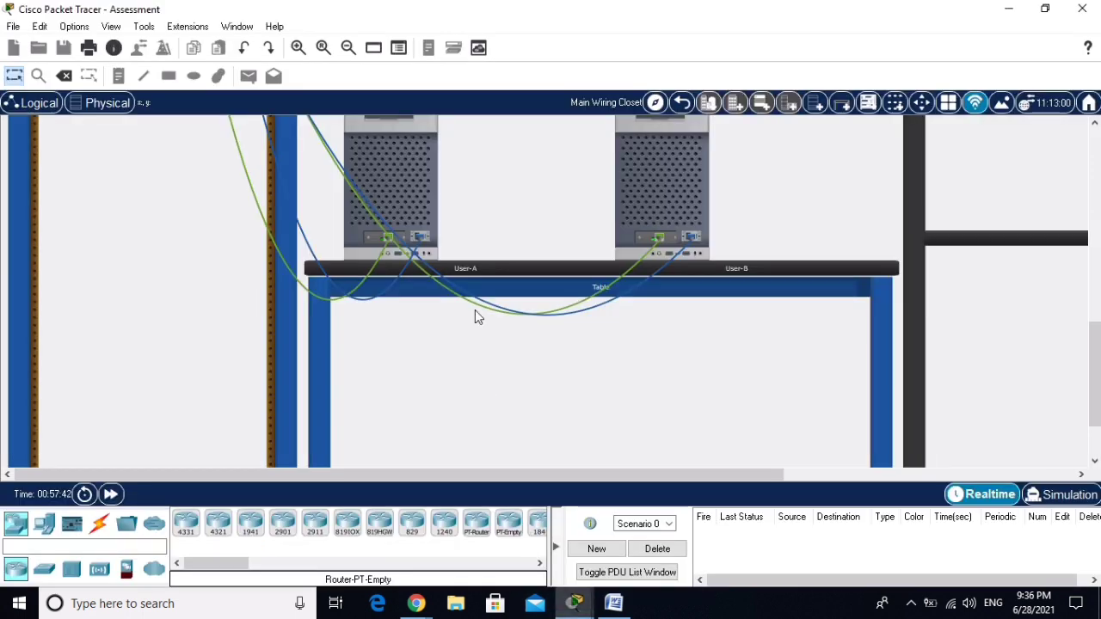
pyautogui.moveTo(461, 183)
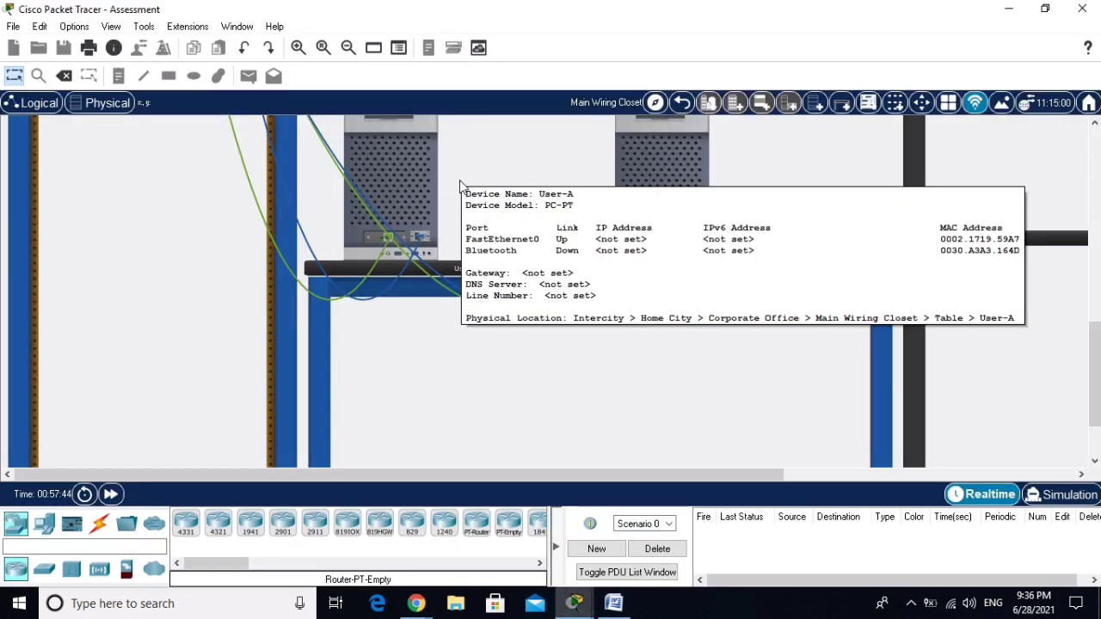
pyautogui.click(398, 164)
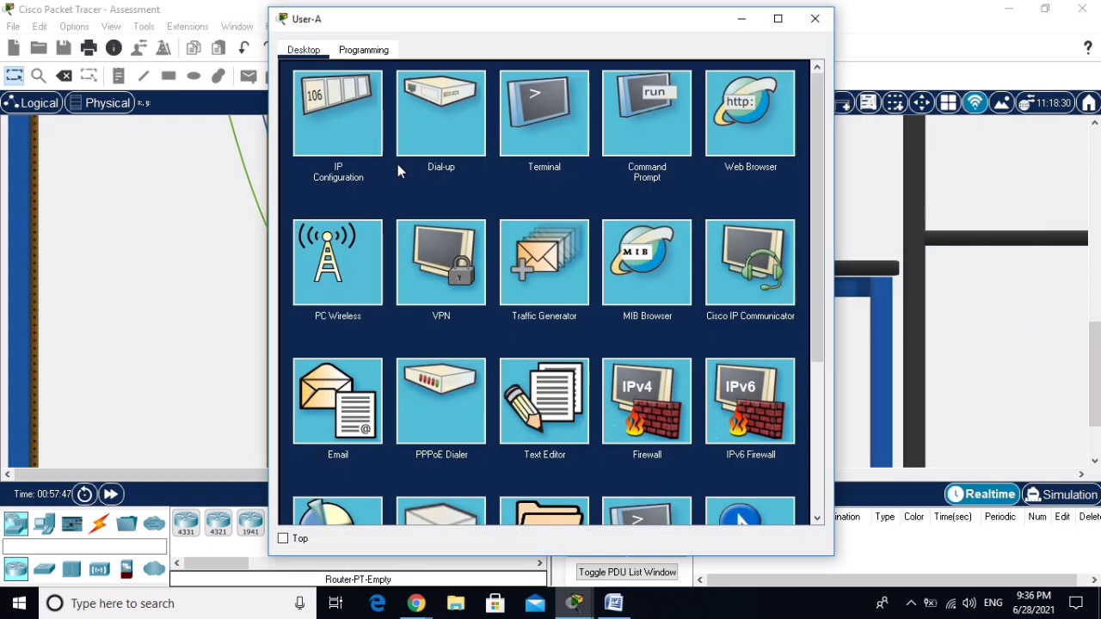
pyautogui.click(778, 18)
pyautogui.click(135, 114)
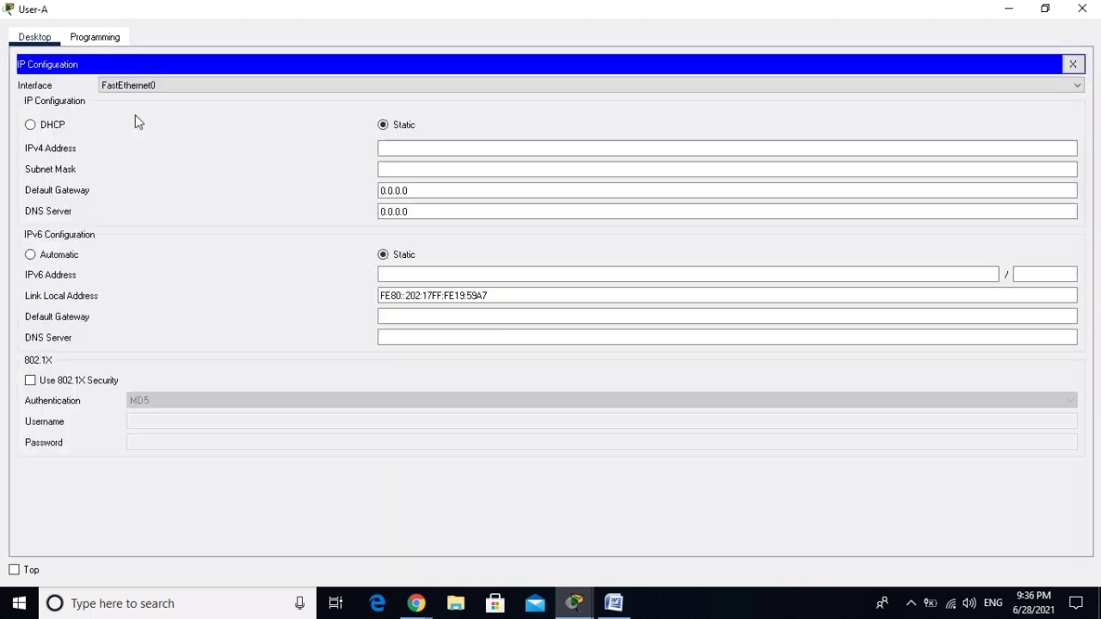
pyautogui.click(467, 152)
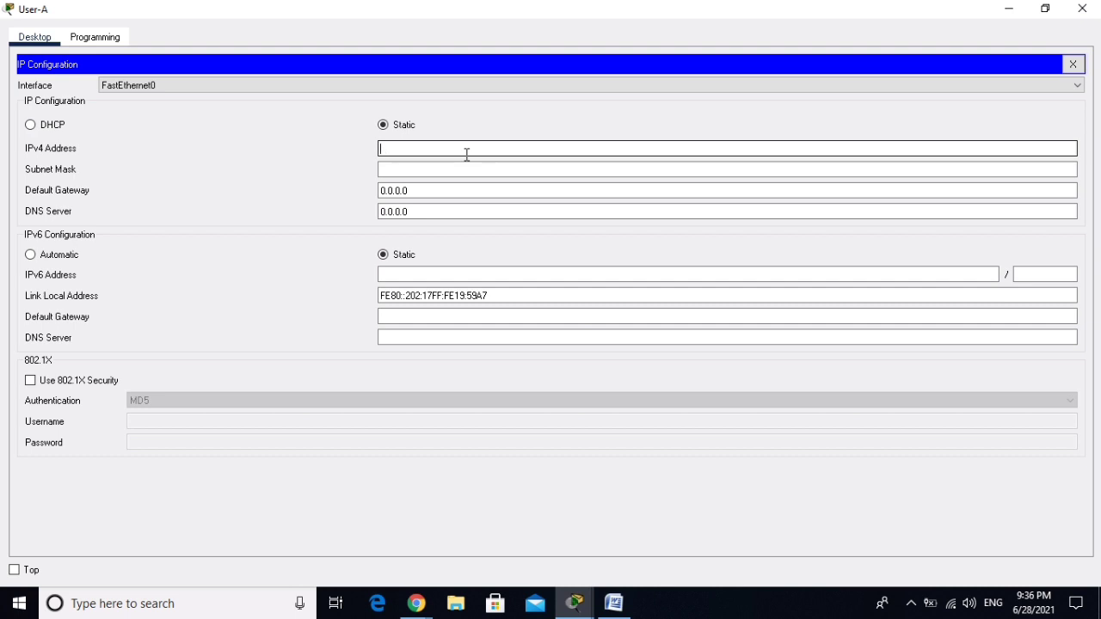
pyautogui.write('172.16.1.62')
# Set User-A's IPv4 subnet mask to 255.255.255.192.
pyautogui.click(463, 162)
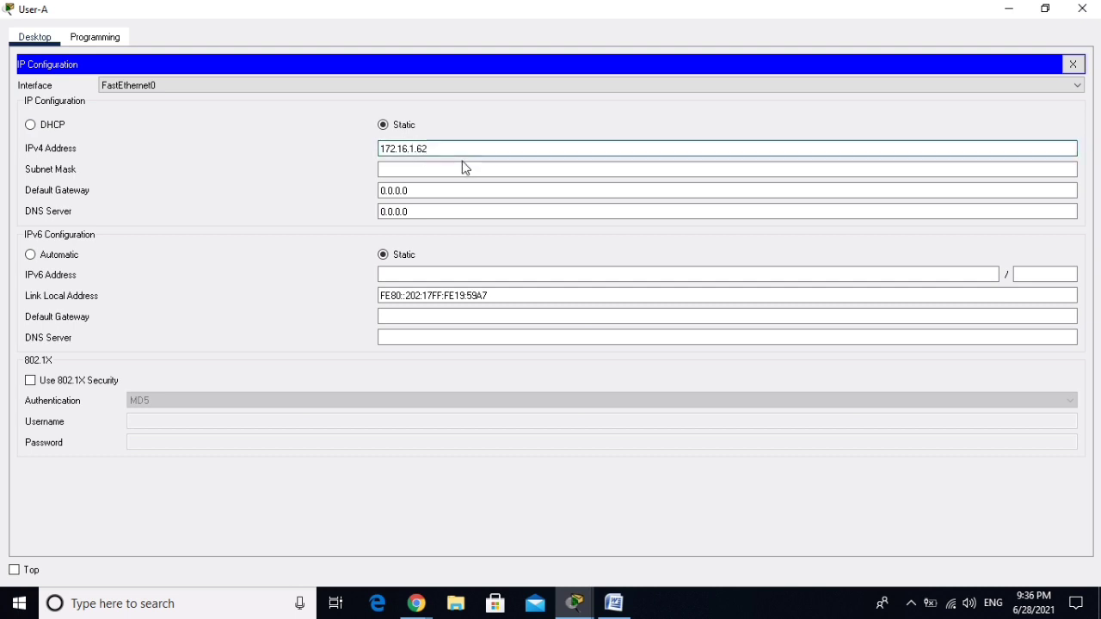
pyautogui.press('BackSpace')
pyautogui.press('BackSpace')
pyautogui.press('BackSpace')
pyautogui.press('BackSpace')
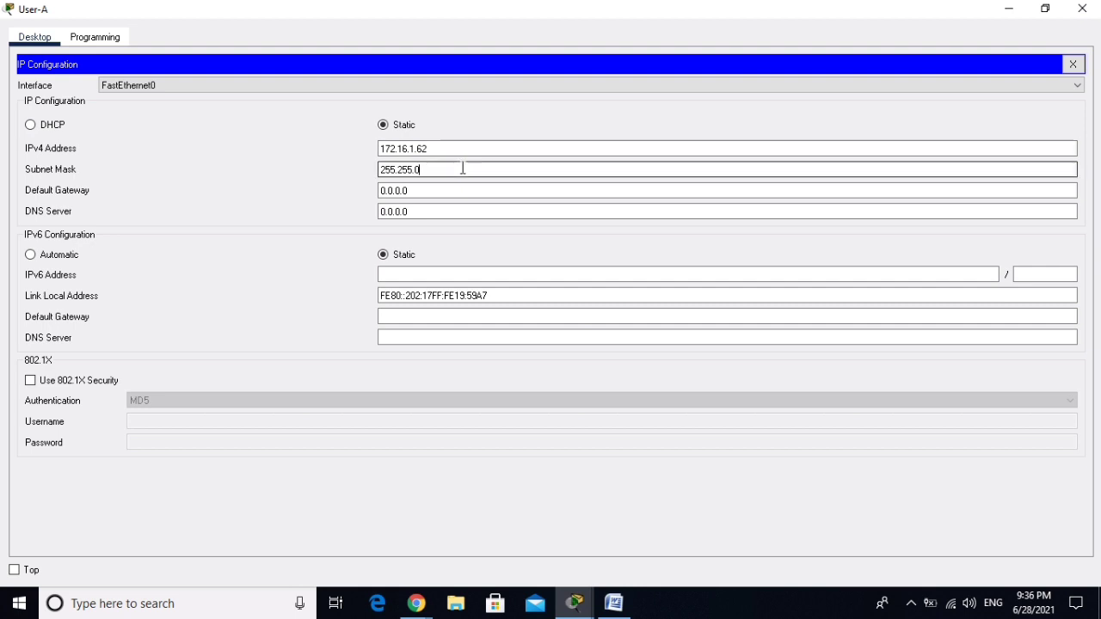
pyautogui.write('.255.')
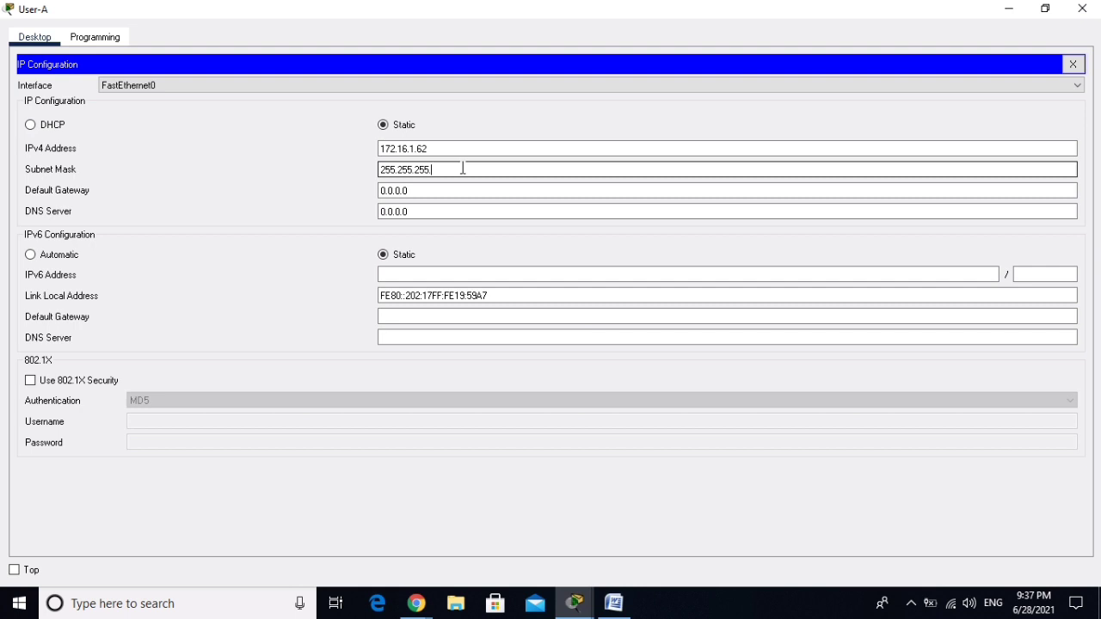
pyautogui.write('192')
# Set User-A's IPv4 default gateway to 172.16.1.1.
pyautogui.click(447, 189)
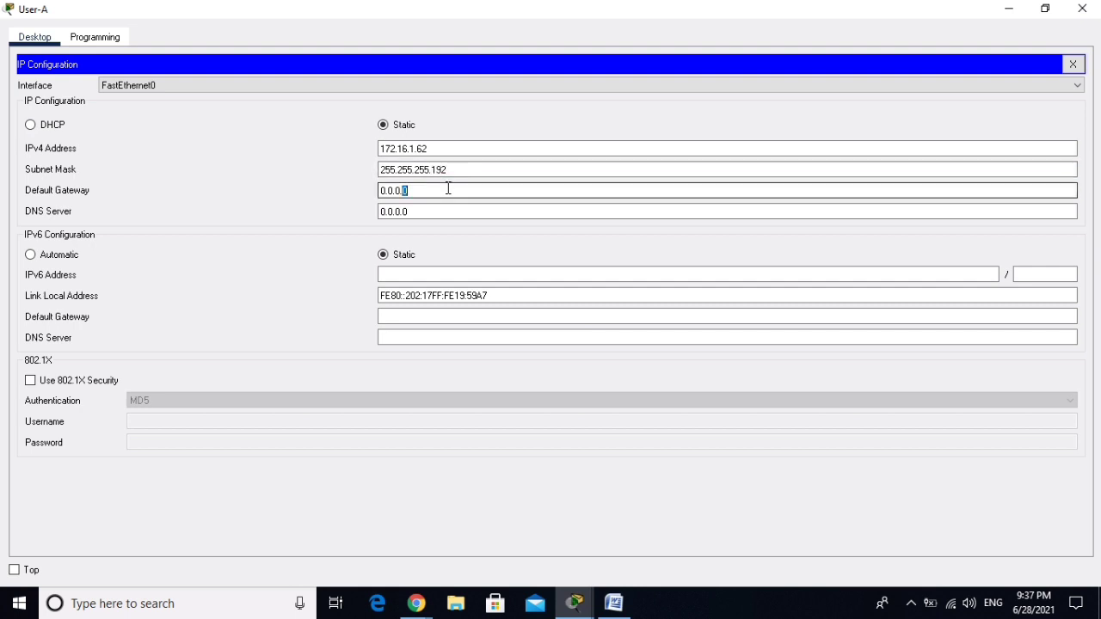
pyautogui.doubleClick(448, 188)
pyautogui.write('172')
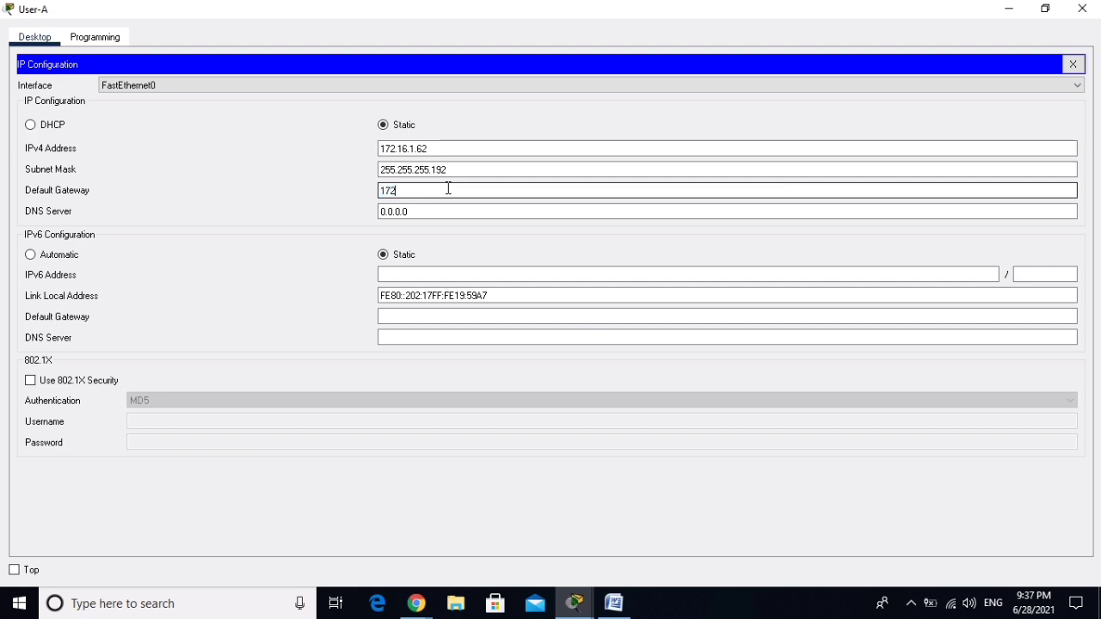
pyautogui.write('.16.1.1')
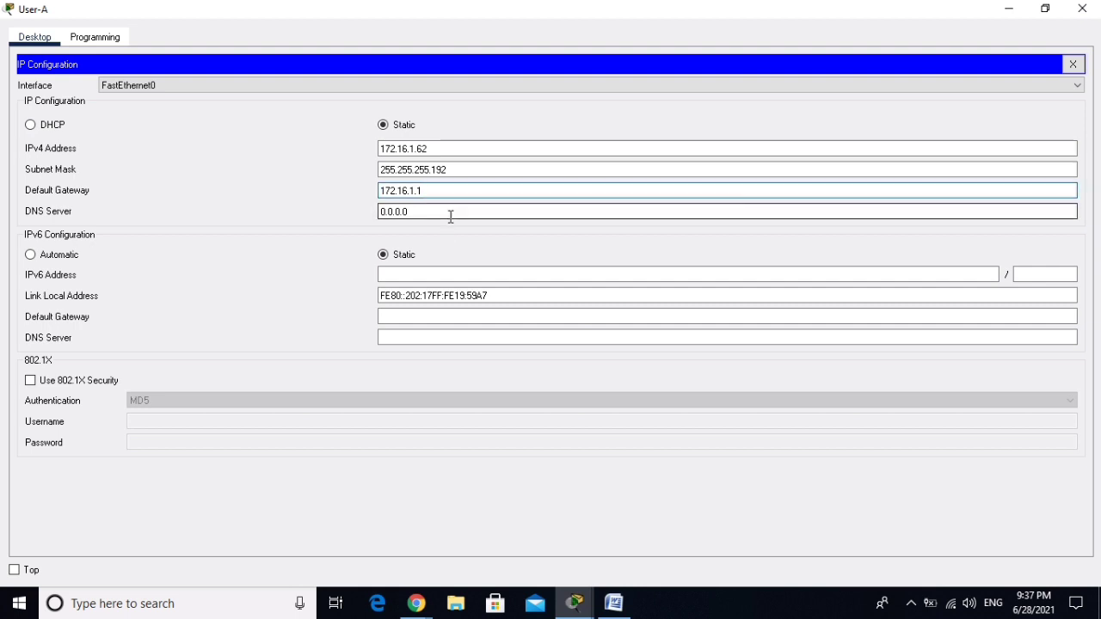
# Set User-A's static IPv6 address to 2001:DB8:ACAD:A::10 with prefix length 64.
pyautogui.click(459, 268)
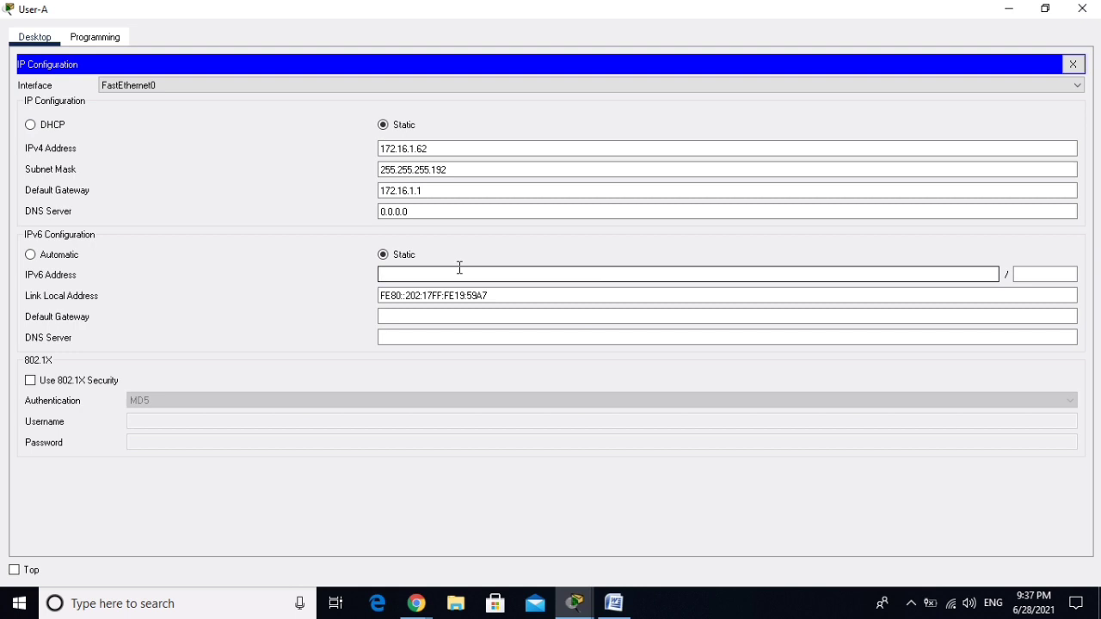
pyautogui.write('2001')
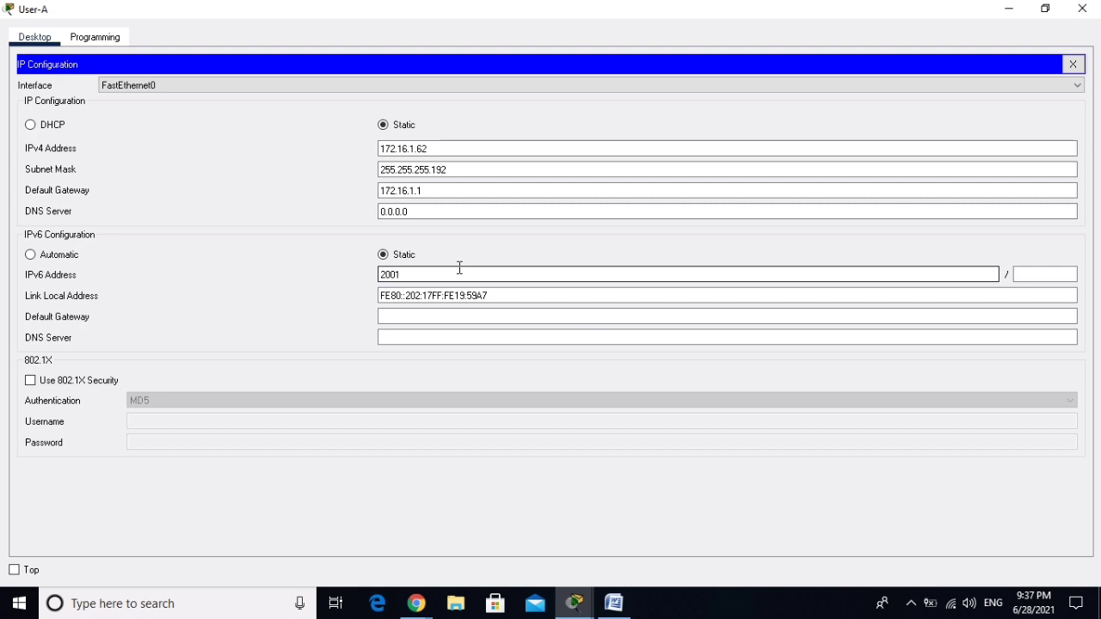
pyautogui.write(':DB8:ACAD')
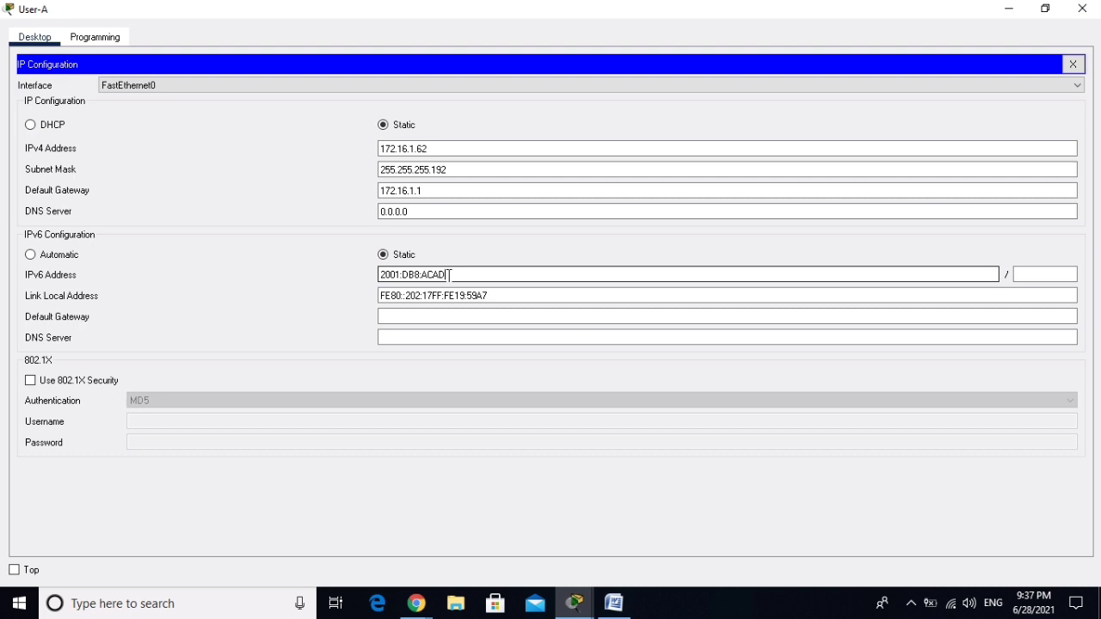
pyautogui.write(':A::')
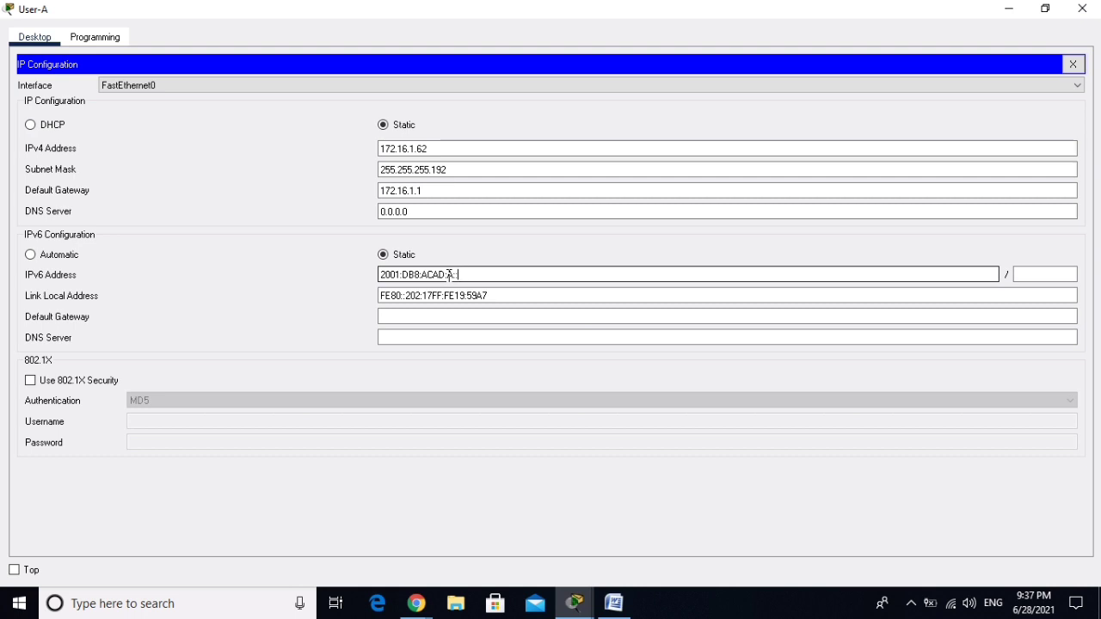
pyautogui.write('10')
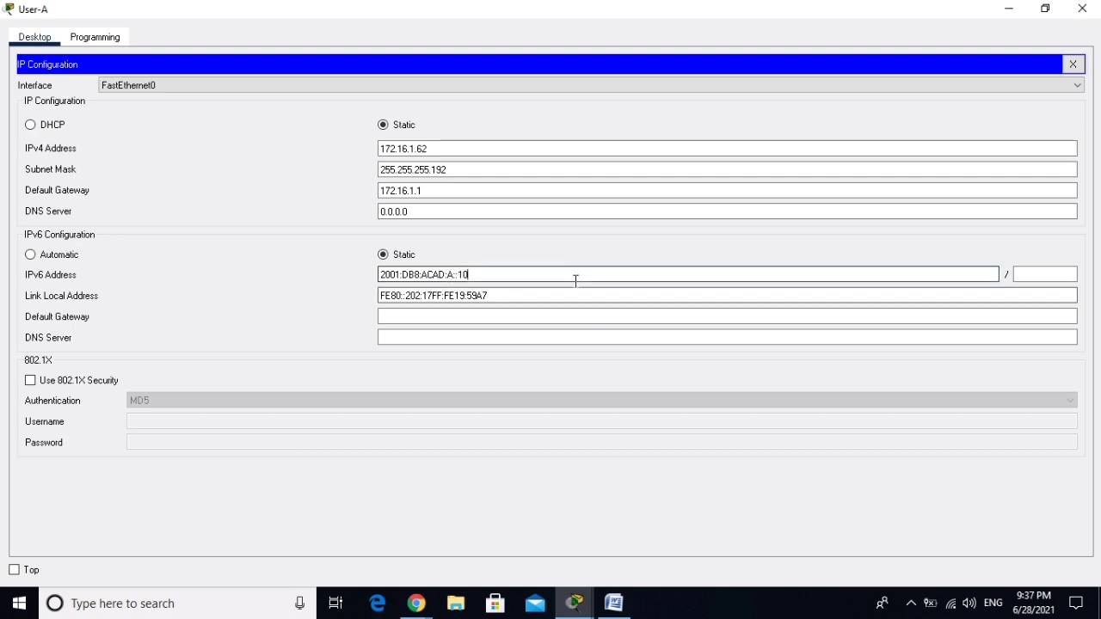
pyautogui.click(1051, 277)
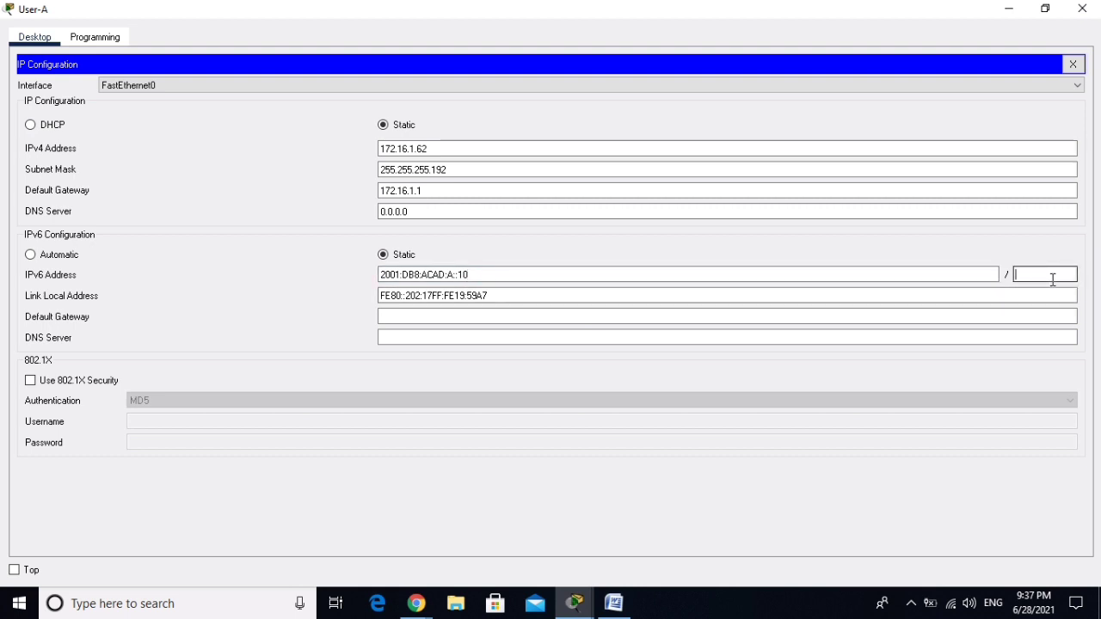
pyautogui.write('64')
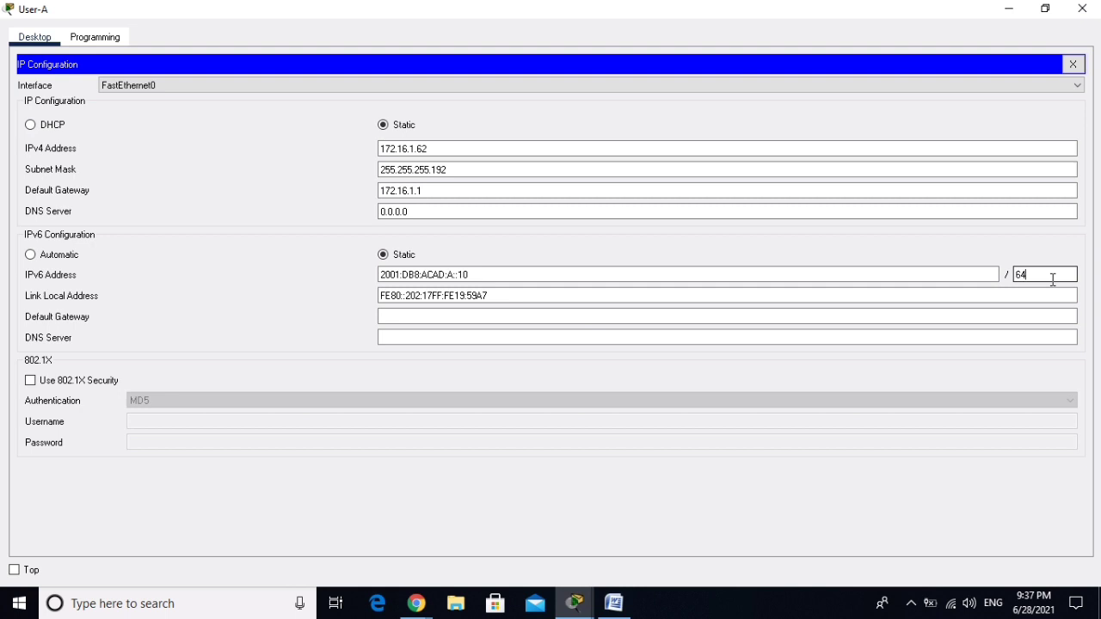
# Set User-A's IPv6 default gateway to FE80::1 and close the PC's configuration.
pyautogui.tripleClick(738, 294)
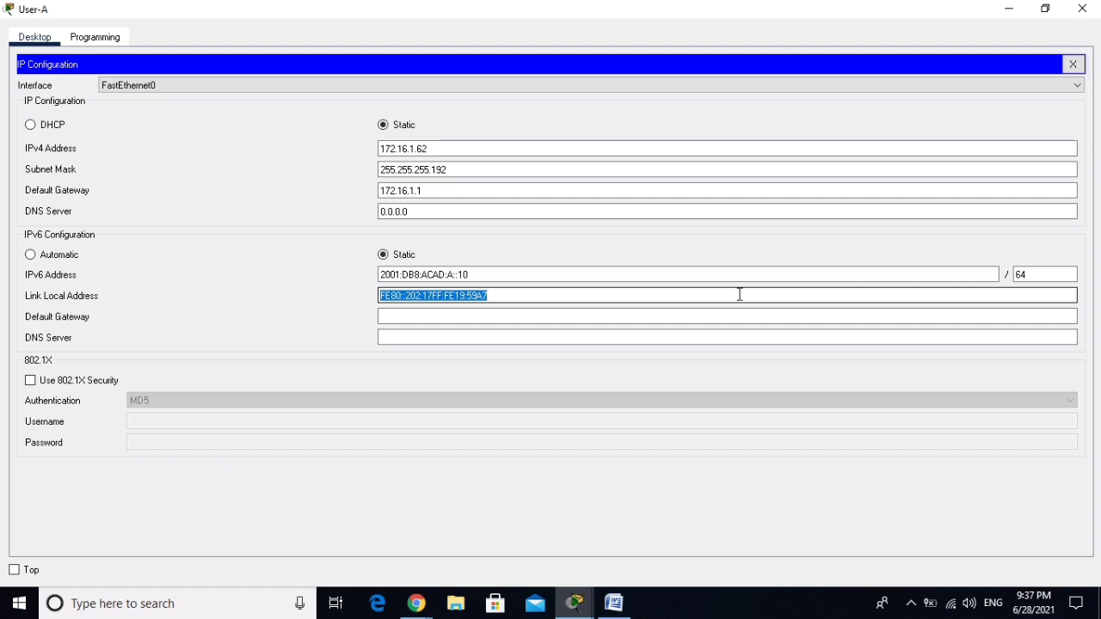
pyautogui.click(542, 314)
pyautogui.write('FE')
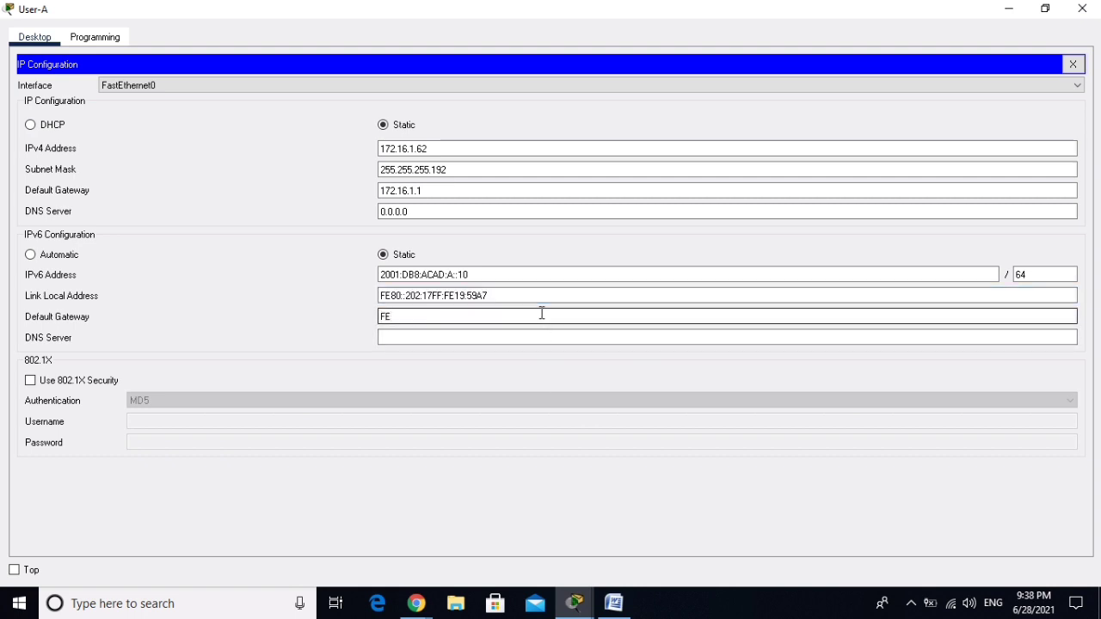
pyautogui.write('80')
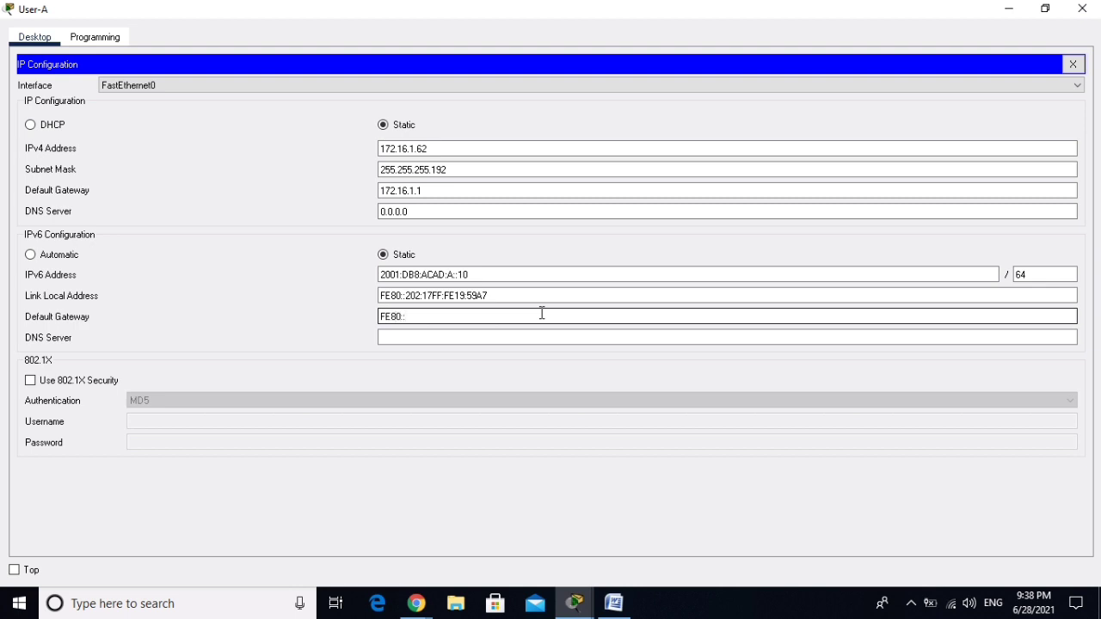
pyautogui.write(':')
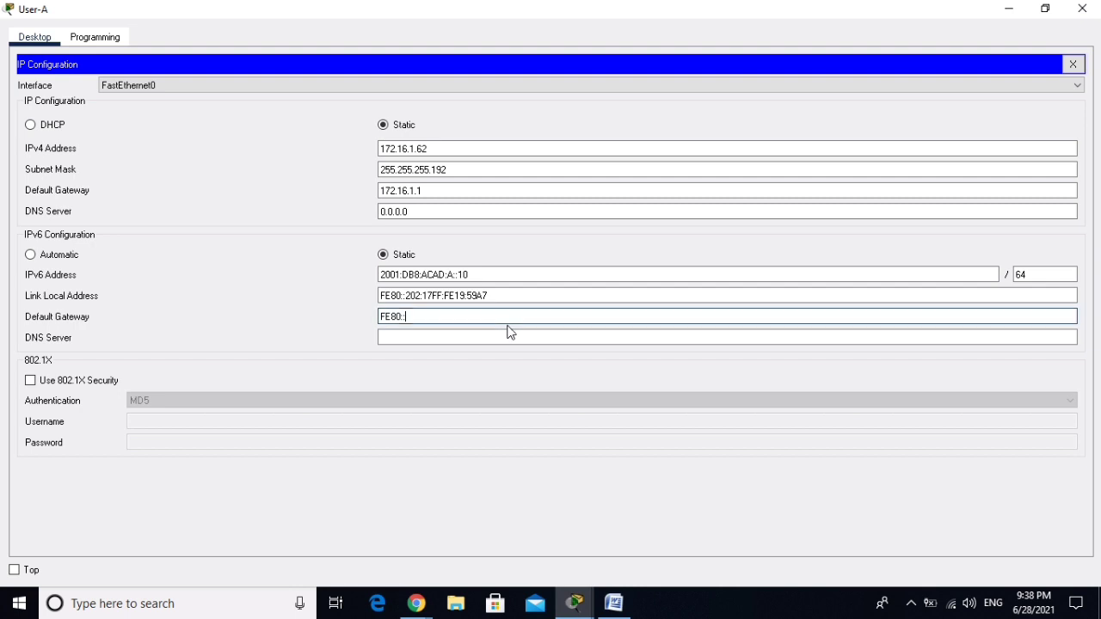
pyautogui.write(':1')
pyautogui.click(500, 337)
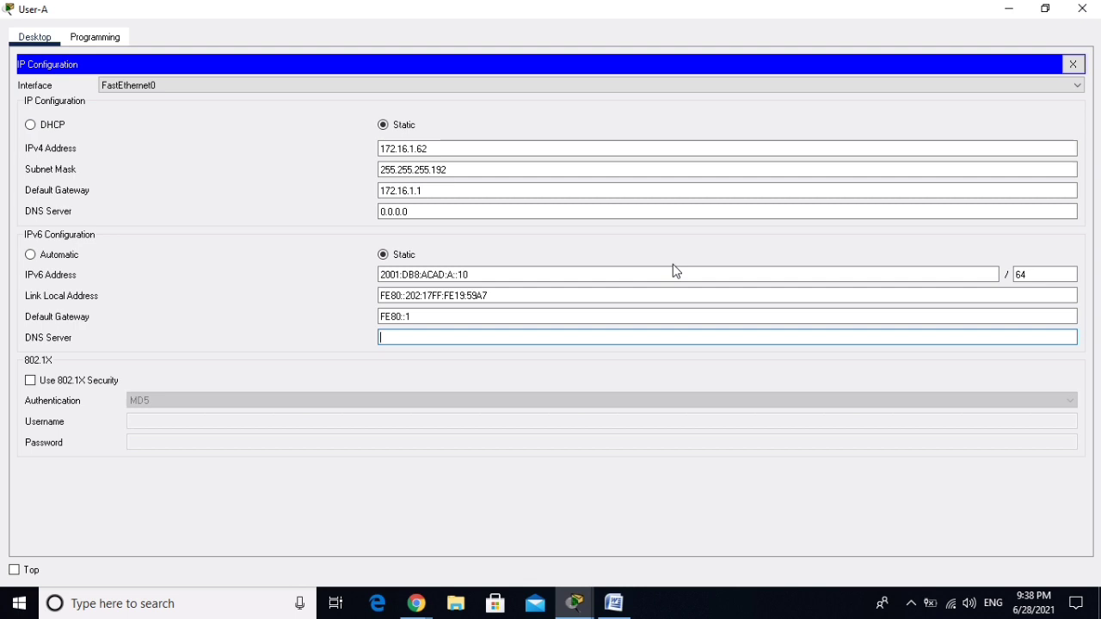
pyautogui.click(1074, 64)
pyautogui.click(1082, 8)
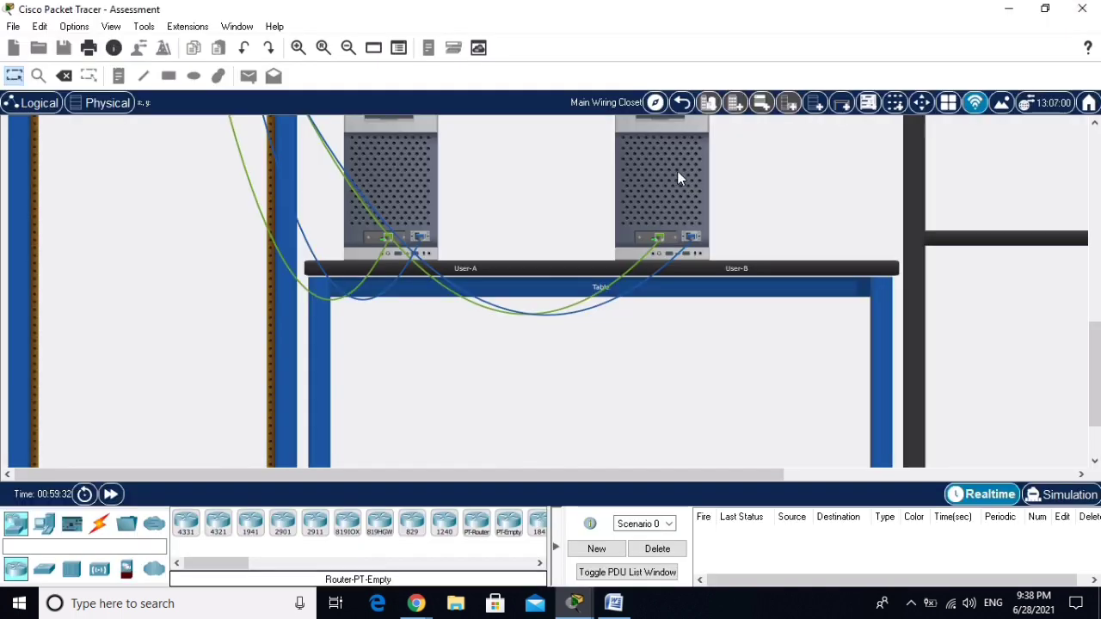
# Open the IP configuration of User-B and set its static IPv4 address to 172.16.1.94.
pyautogui.click(678, 175)
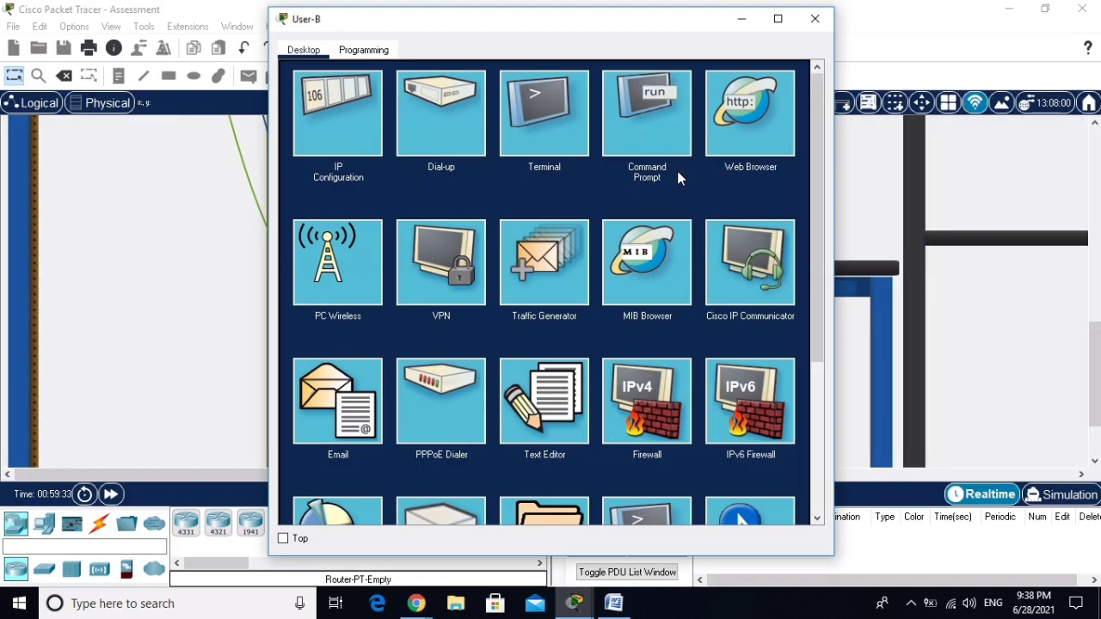
pyautogui.click(780, 19)
pyautogui.click(142, 102)
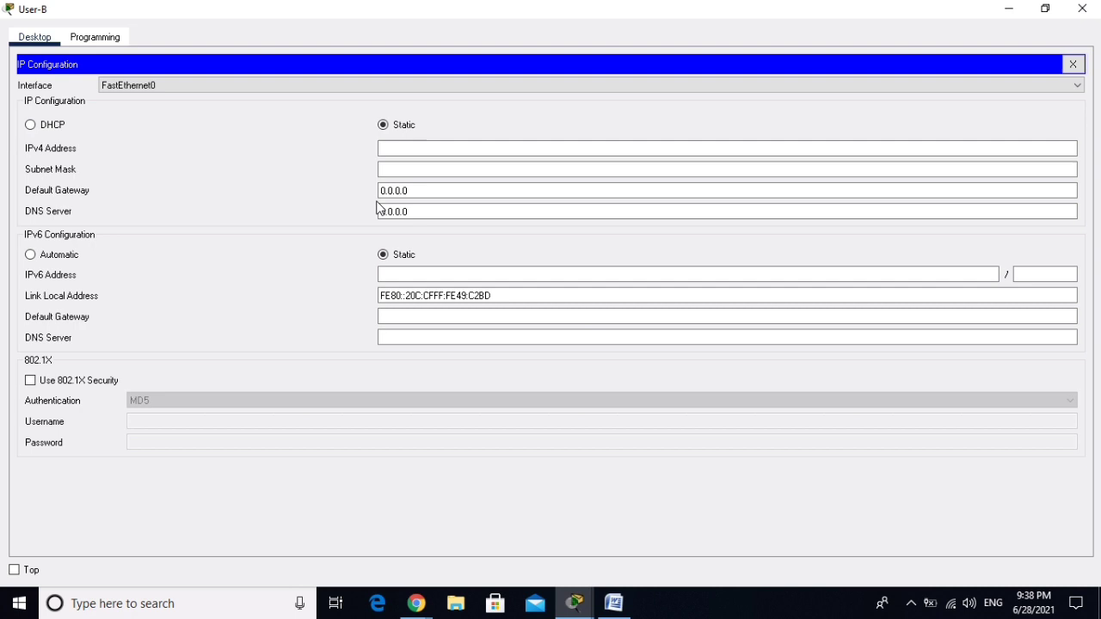
pyautogui.click(437, 149)
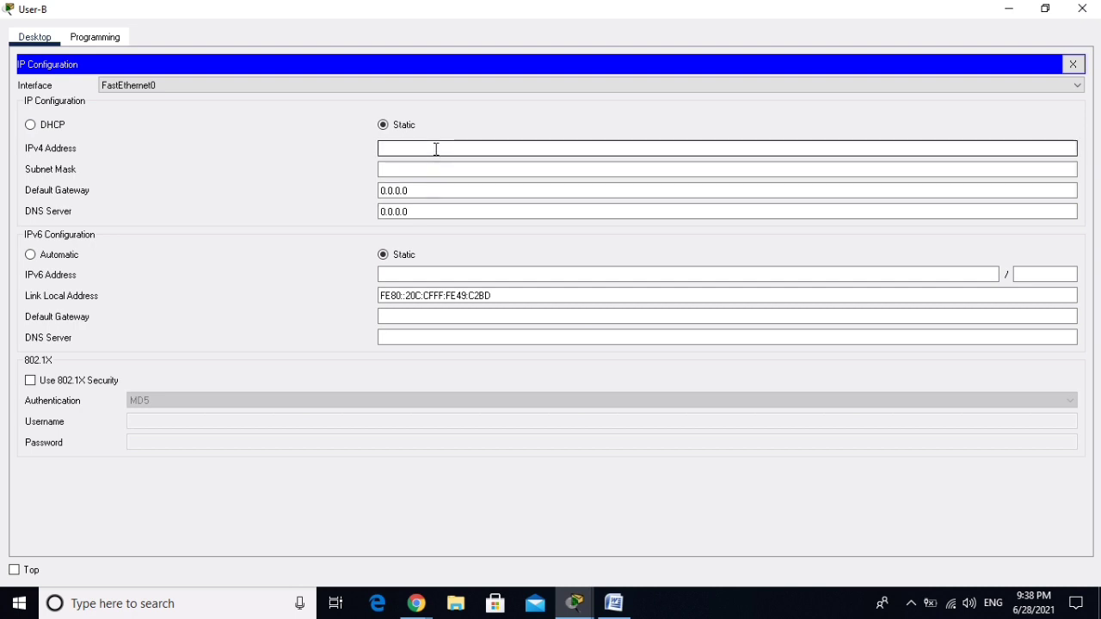
pyautogui.write('172.16.')
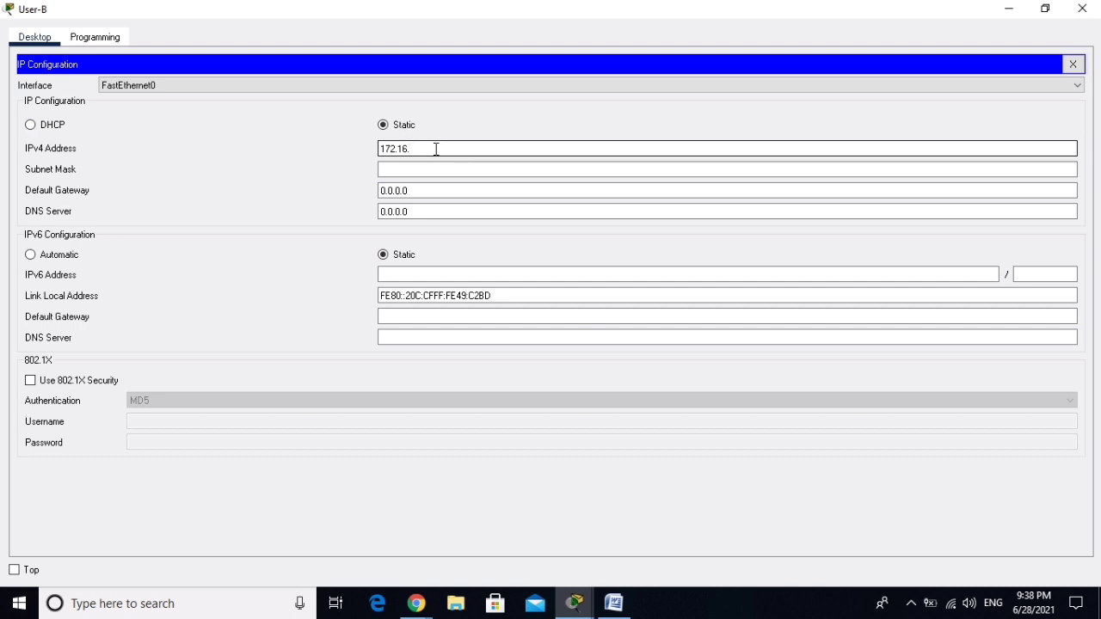
pyautogui.write('1.94')
# Set User-B's IPv4 subnet mask to 255.255.255.224.
pyautogui.click(431, 168)
pyautogui.press('BackSpace')
pyautogui.press('BackSpace')
pyautogui.press('BackSpace')
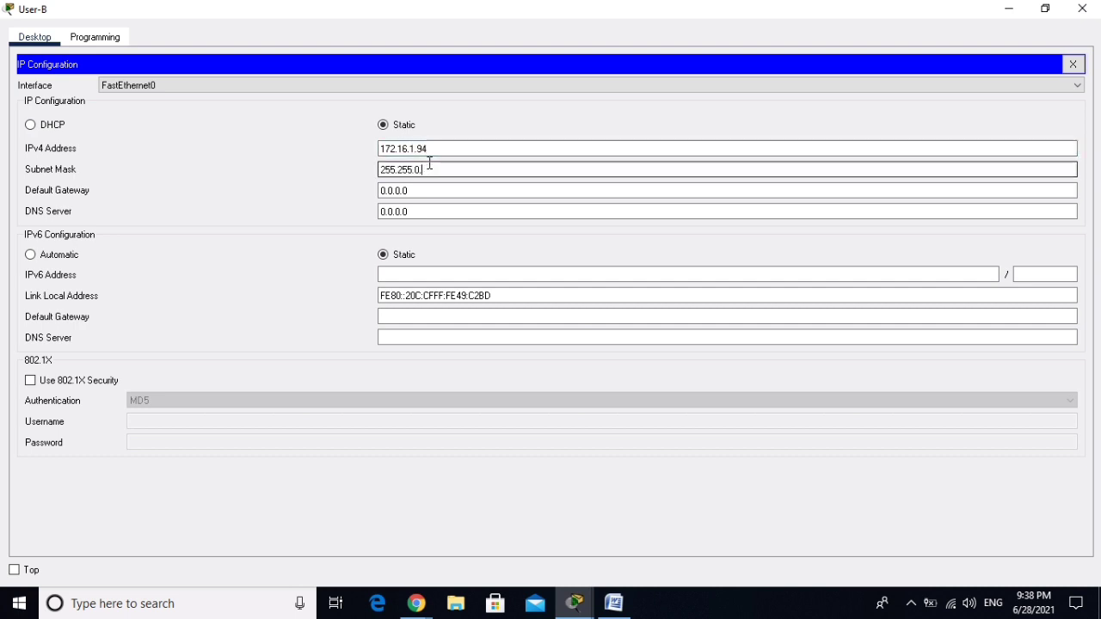
pyautogui.write('255')
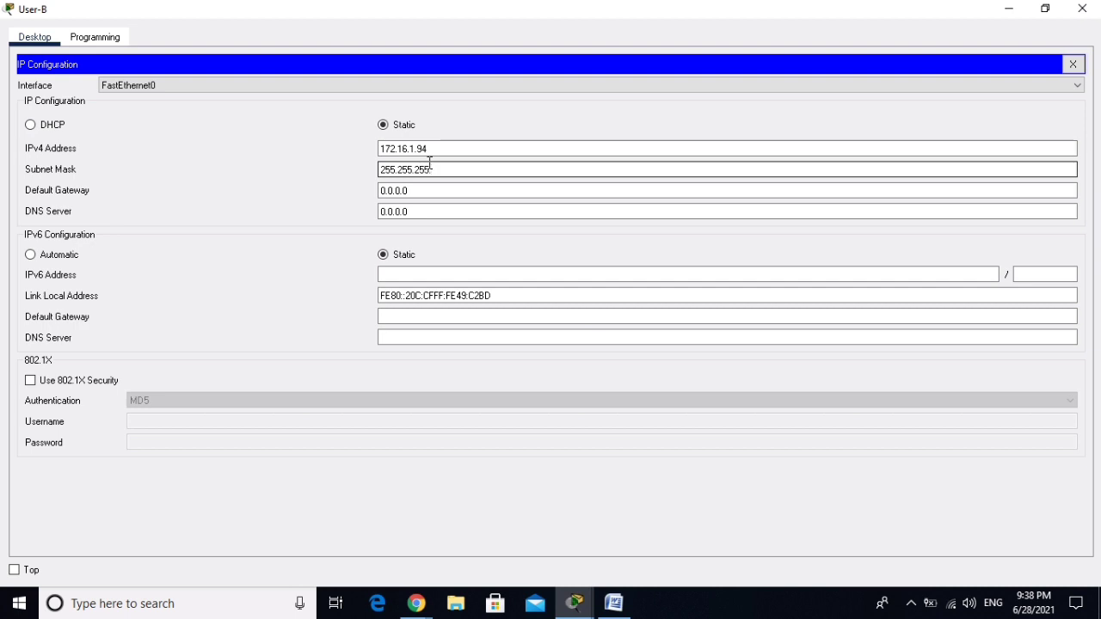
pyautogui.write('.224')
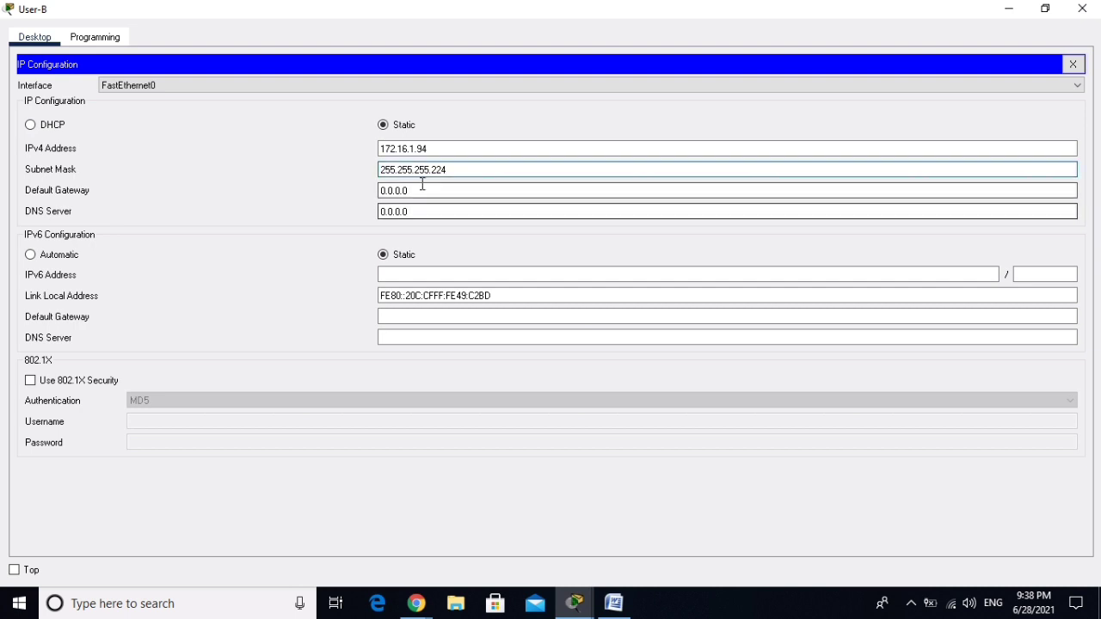
# Set User-B's IPv4 default gateway to 172.16.1.65.
pyautogui.click(423, 184)
pyautogui.doubleClick(423, 185)
pyautogui.write('172')
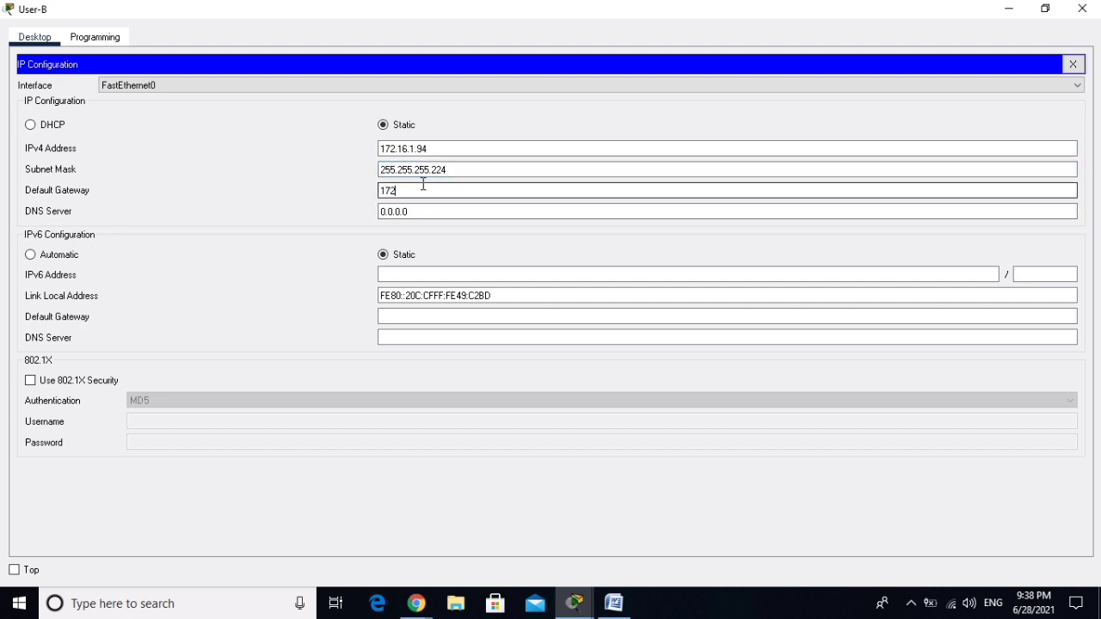
pyautogui.write('.16.')
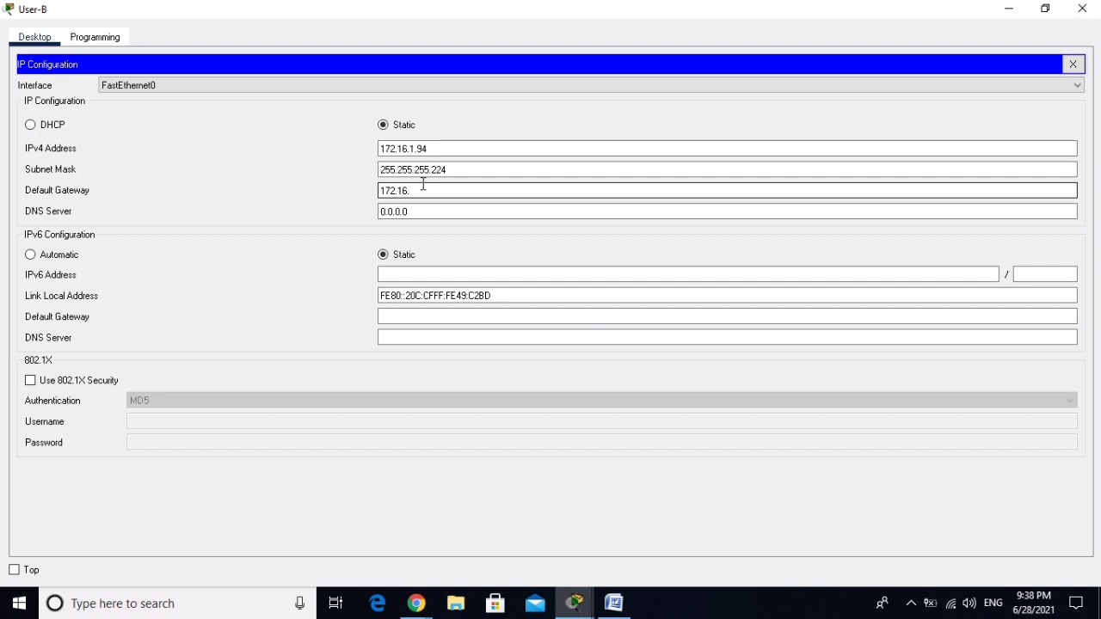
pyautogui.write('1.65')
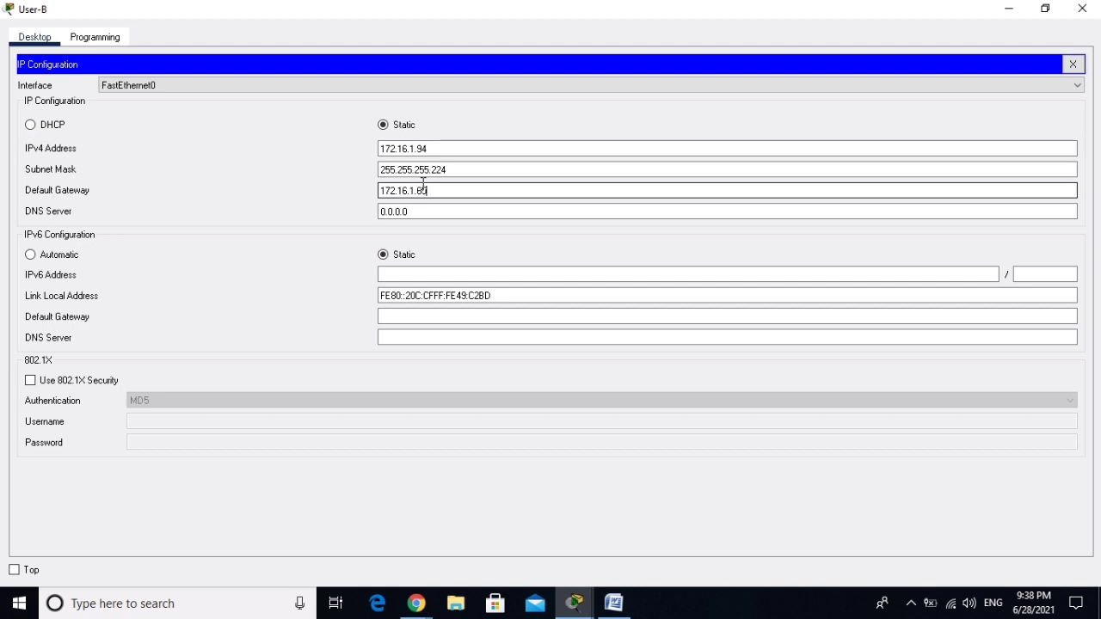
# Set User-B's static IPv6 address to 2001:DB8:ACAD:B::10 with prefix length 64.
pyautogui.click(439, 276)
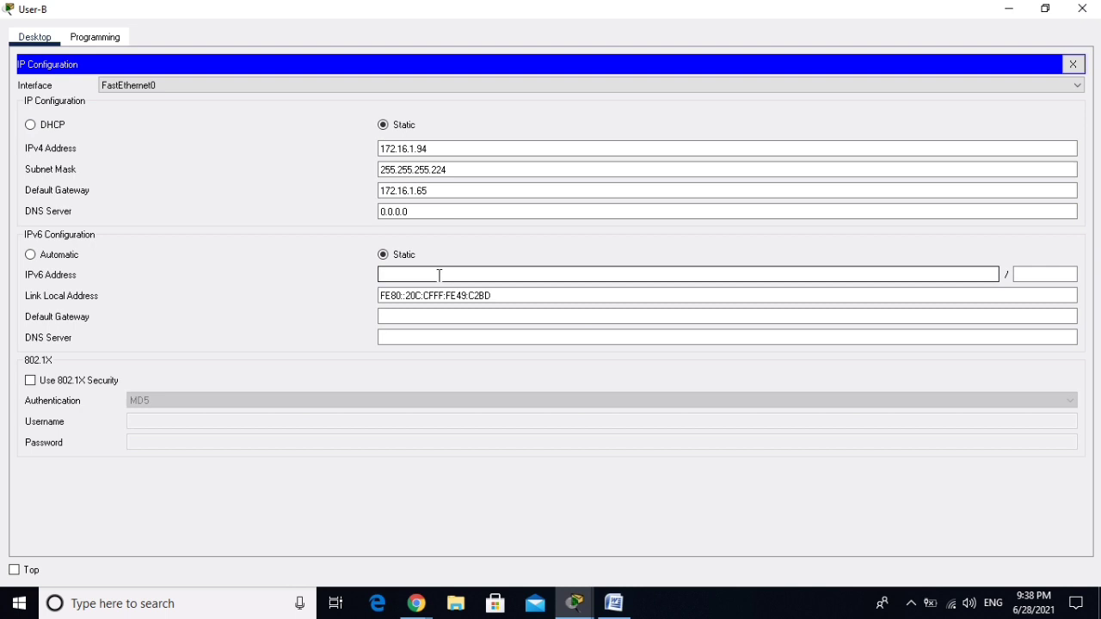
pyautogui.write('2001:DB8:')
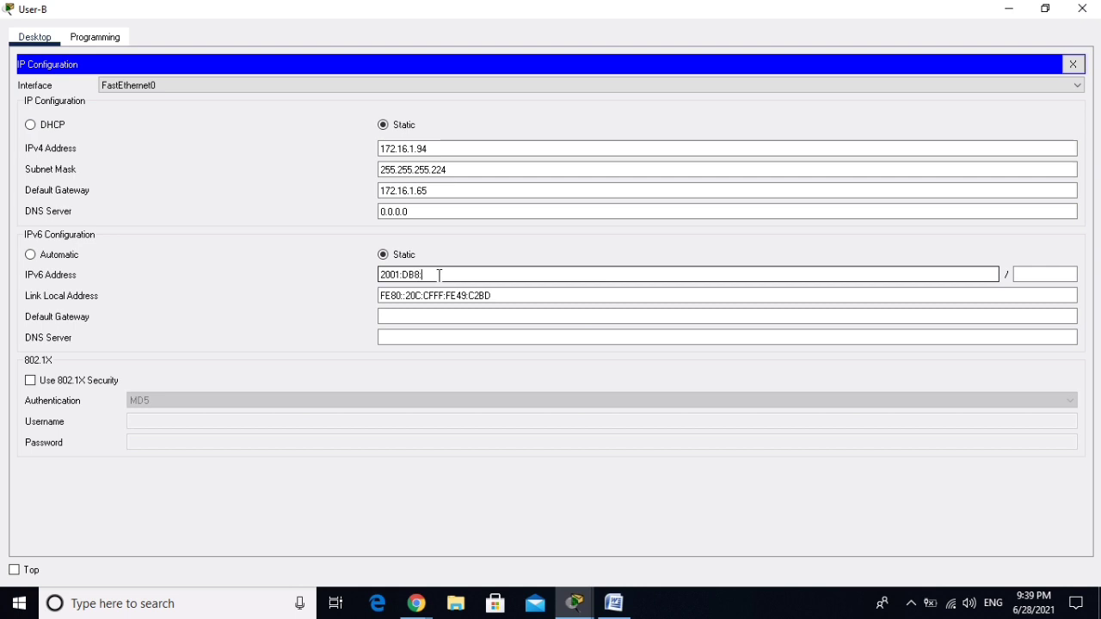
pyautogui.write('ACAD:')
pyautogui.write('B::10')
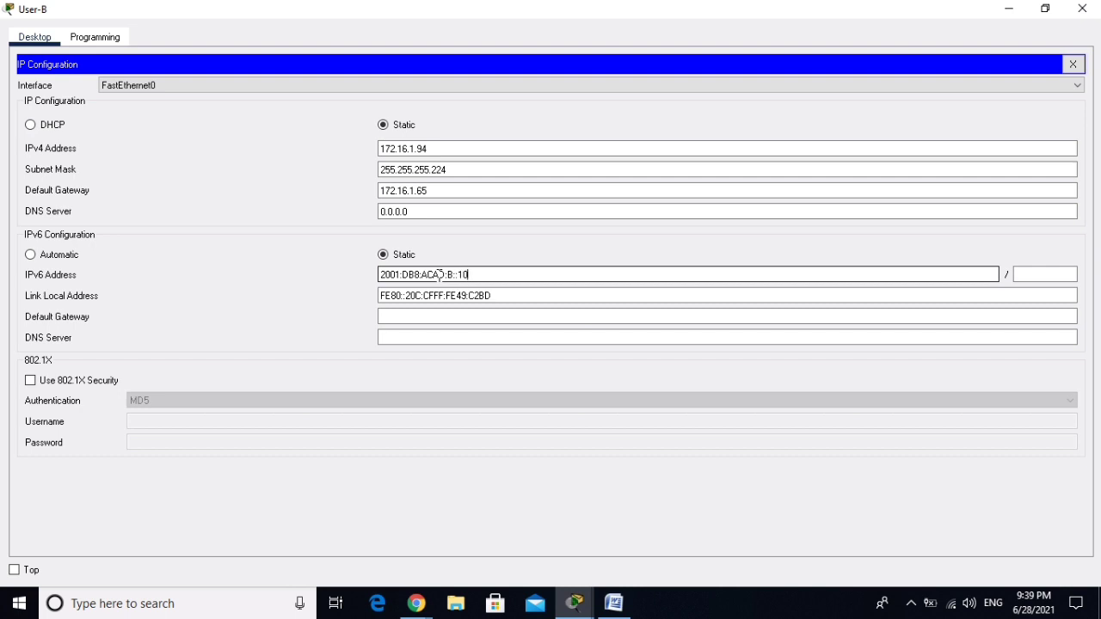
pyautogui.click(1039, 273)
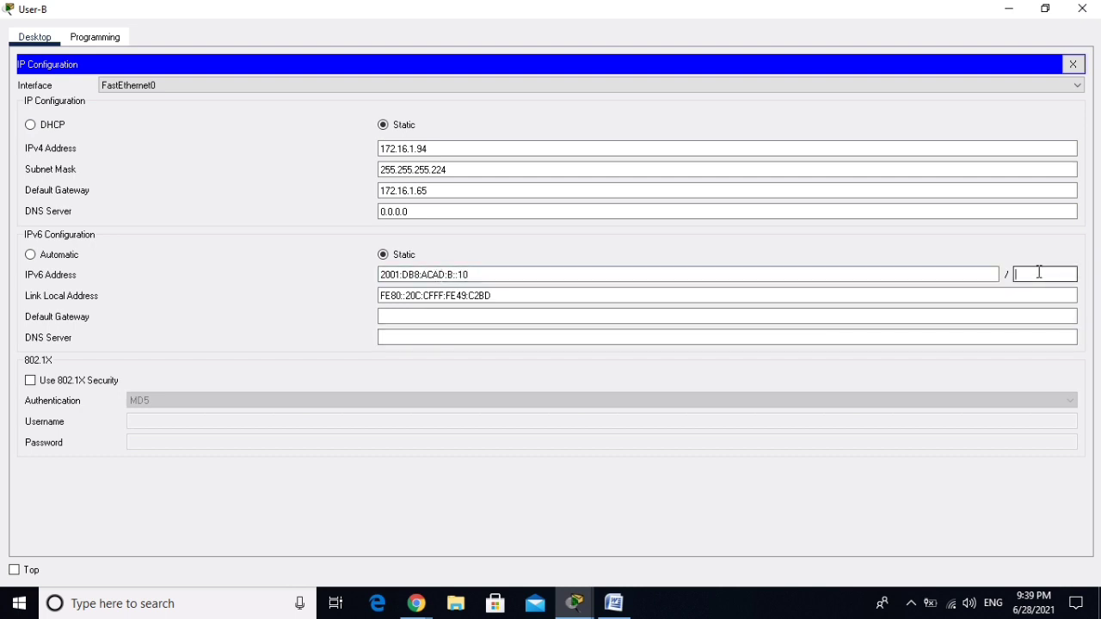
pyautogui.write('64')
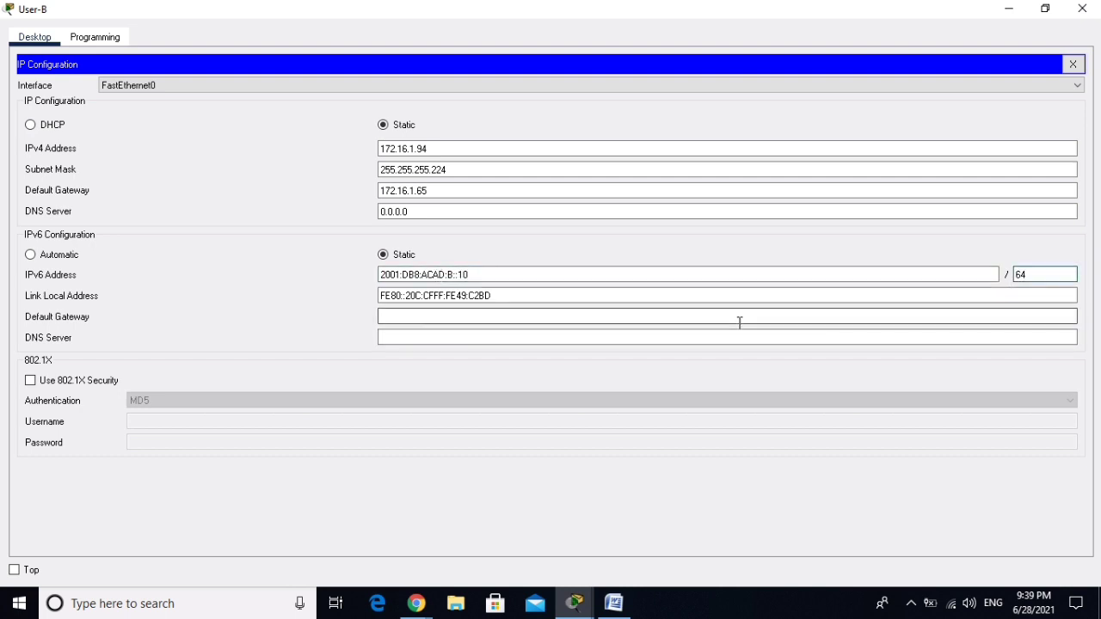
# Set User-B's IPv6 default gateway to FE80::1 and close the PC's configuration.
pyautogui.click(618, 321)
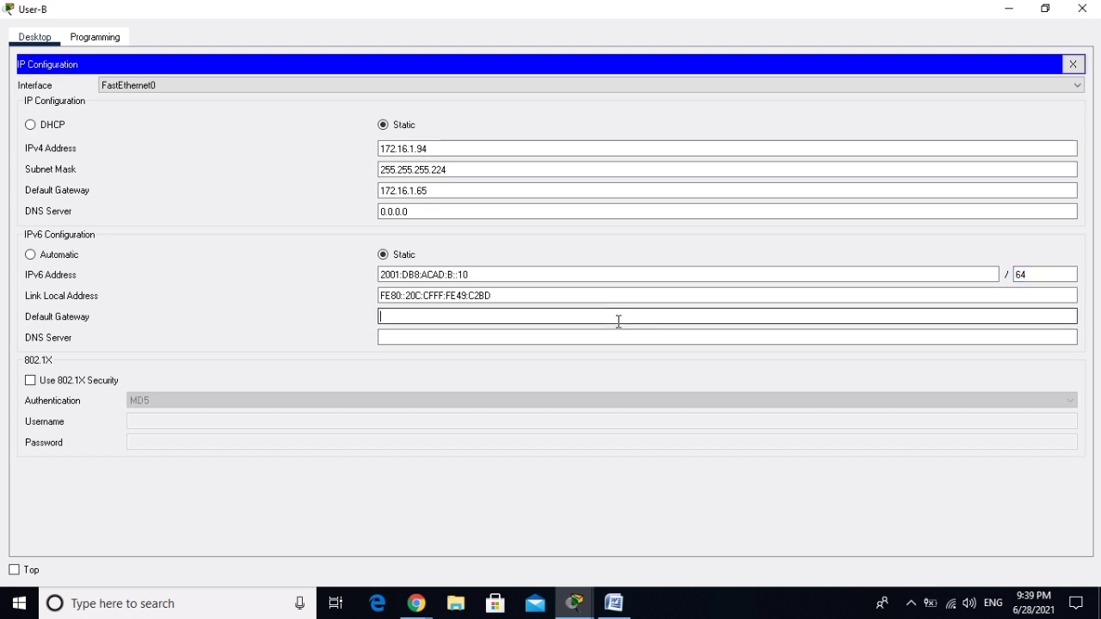
pyautogui.write('FE80::')
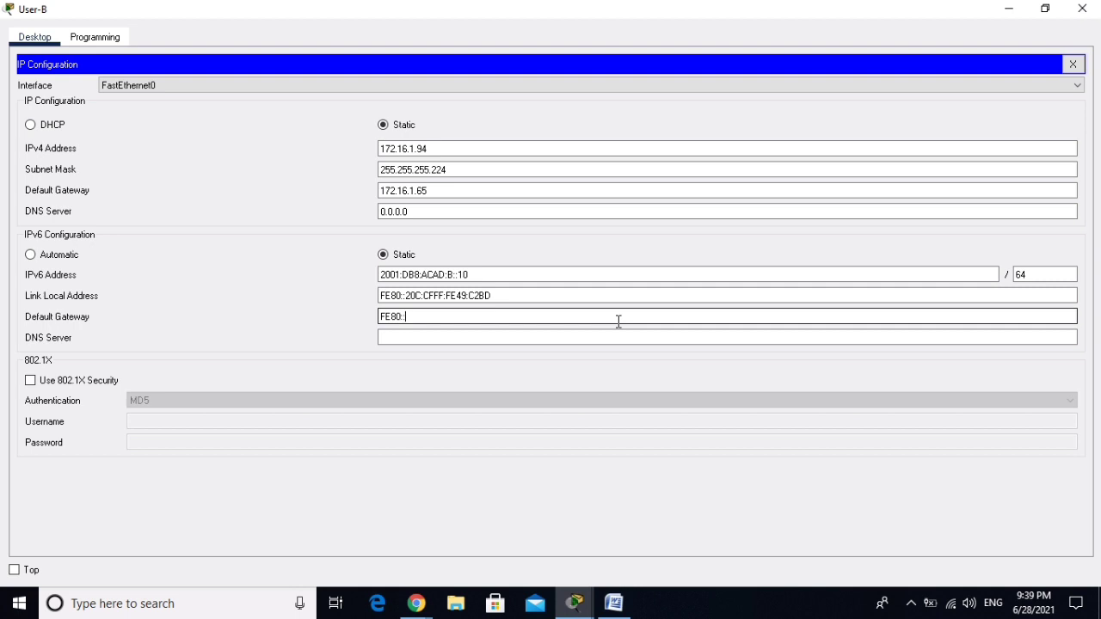
pyautogui.write('1')
pyautogui.click(560, 330)
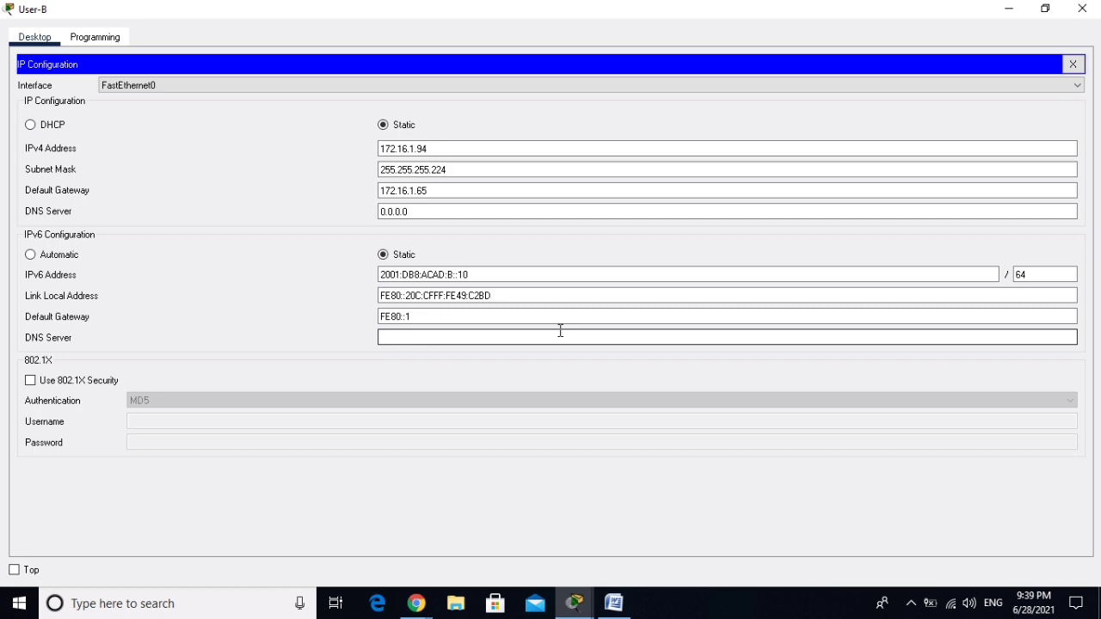
pyautogui.click(1074, 65)
pyautogui.click(1083, 9)
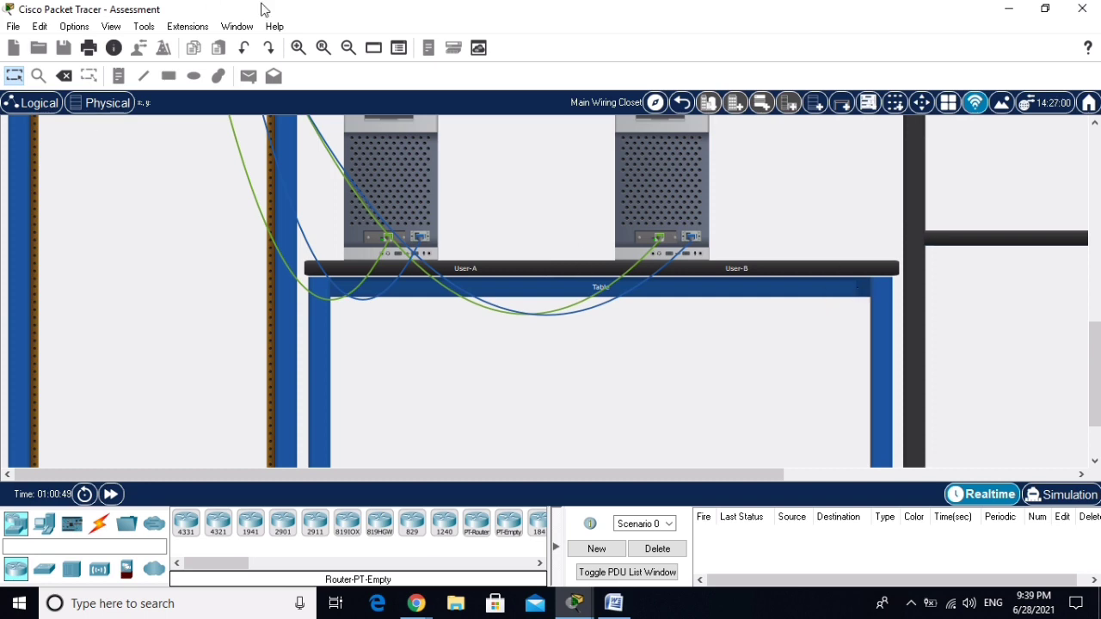
# Open the Command Prompt on User-A and ping 172.16.1.62.
pyautogui.click(348, 50)
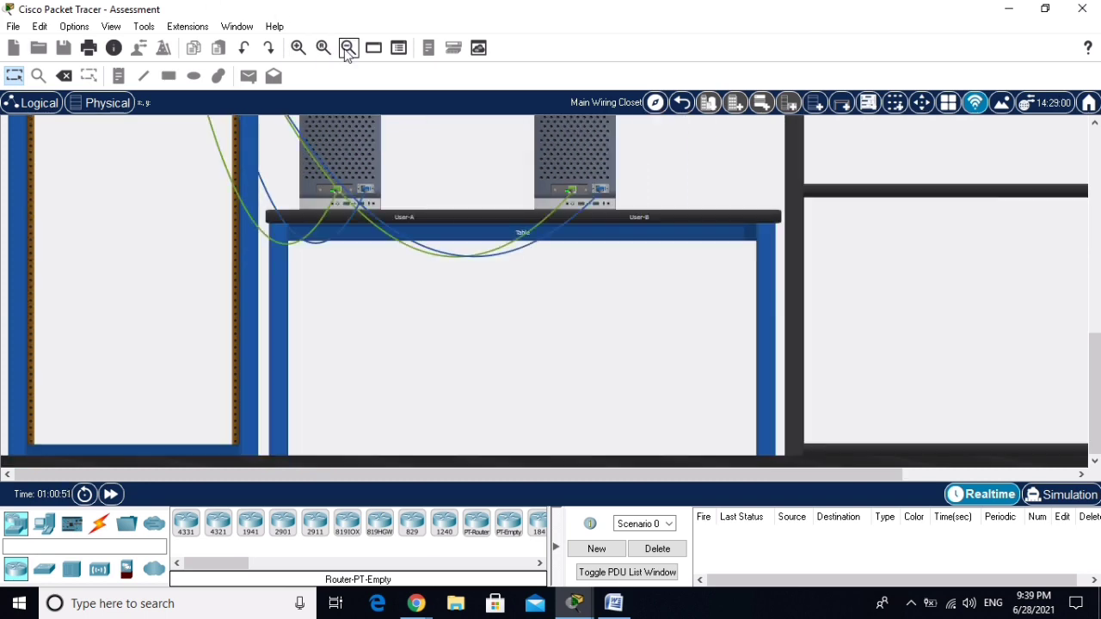
pyautogui.click(349, 50)
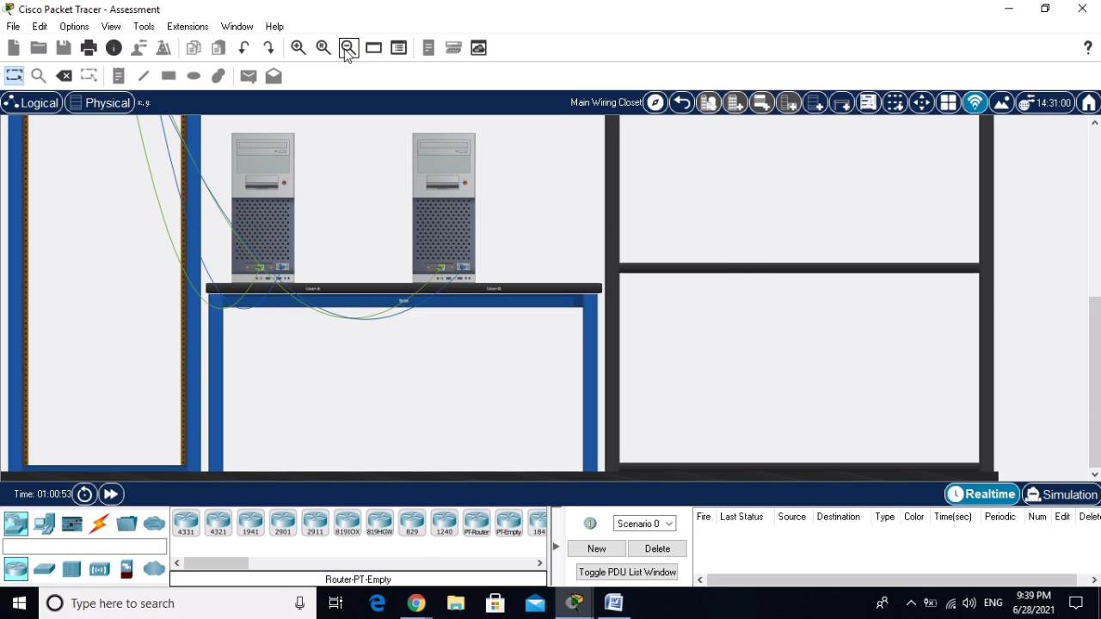
pyautogui.click(270, 198)
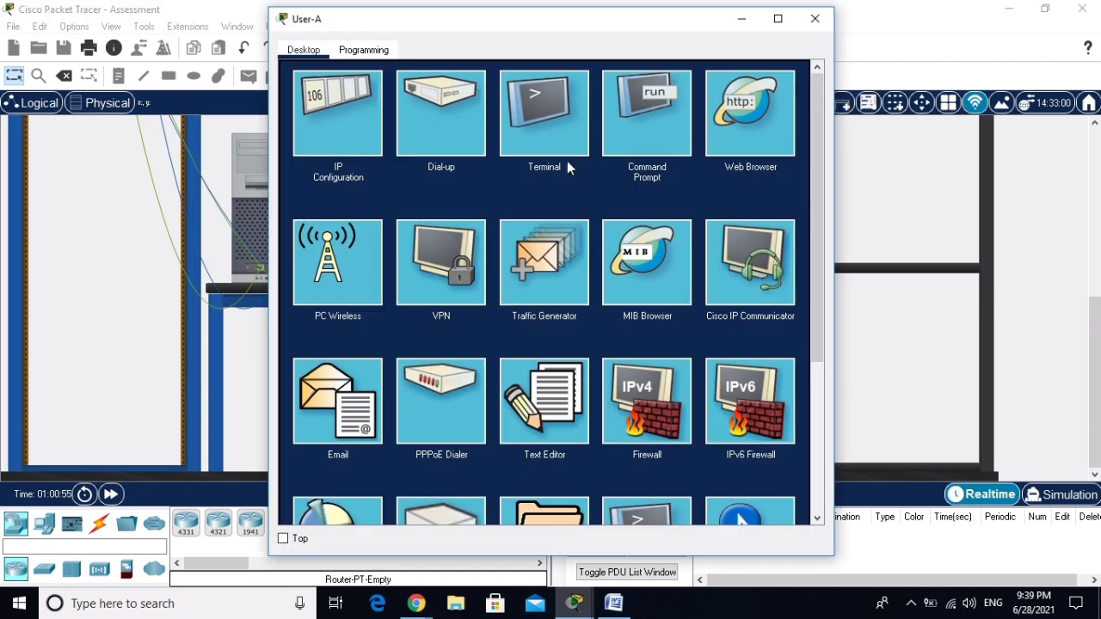
pyautogui.click(645, 133)
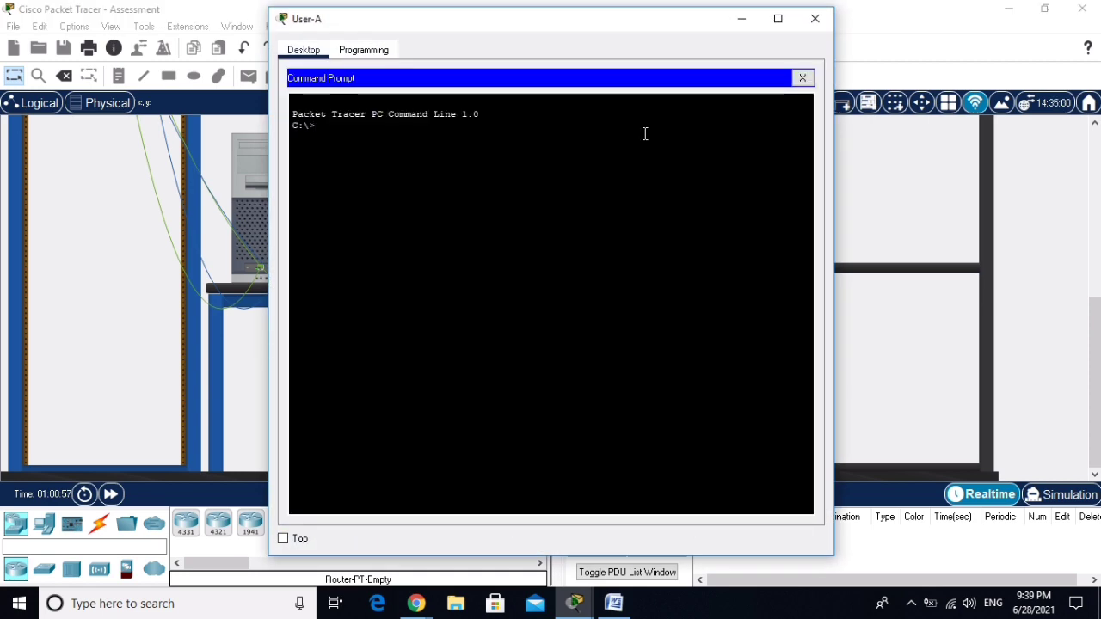
pyautogui.write('ipco')
pyautogui.press('BackSpace')
pyautogui.press('BackSpace')
pyautogui.press('BackSpace')
pyautogui.press('BackSpace')
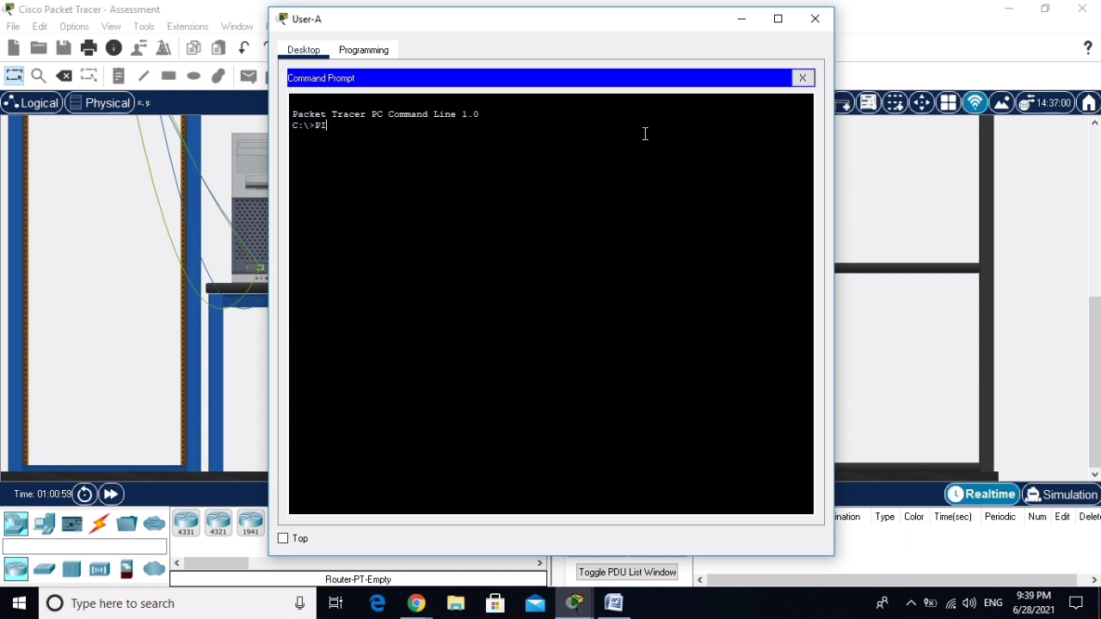
pyautogui.write('ping 172.16.1.')
pyautogui.write('62')
pyautogui.press('Return')
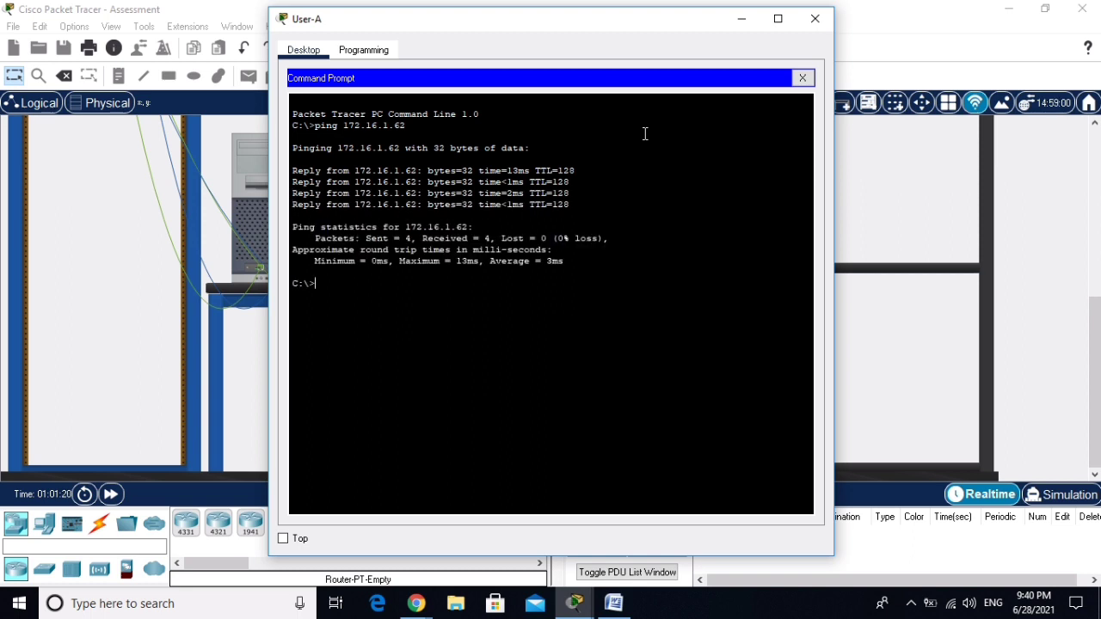
# Ping the default gateway 172.16.1.1 from User-A.
pyautogui.press('Up')
pyautogui.press('BackSpace')
pyautogui.press('BackSpace')
pyautogui.press('Return')
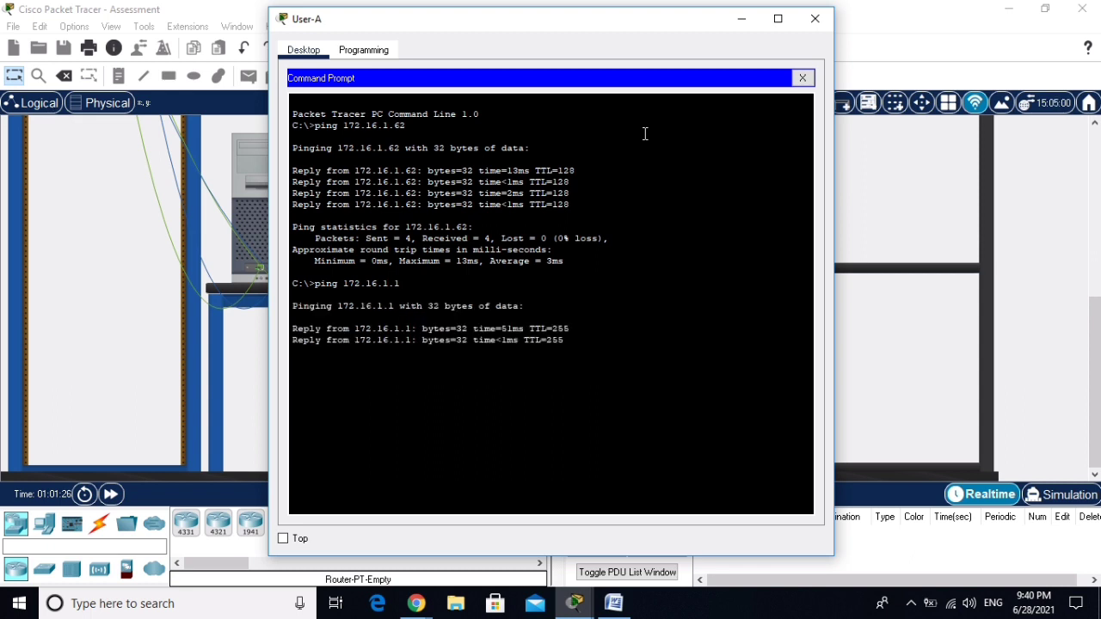
# Ping 172.16.1.2 from User-A and close the PC's command prompt and window.
pyautogui.press('Up')
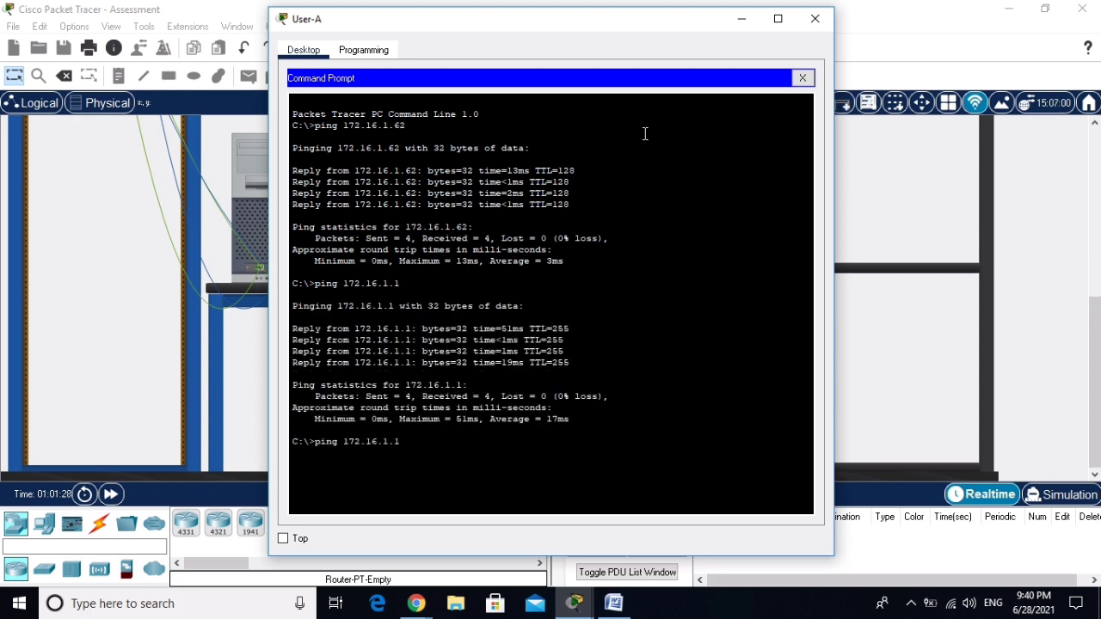
pyautogui.press('BackSpace')
pyautogui.write('2')
pyautogui.press('Return')
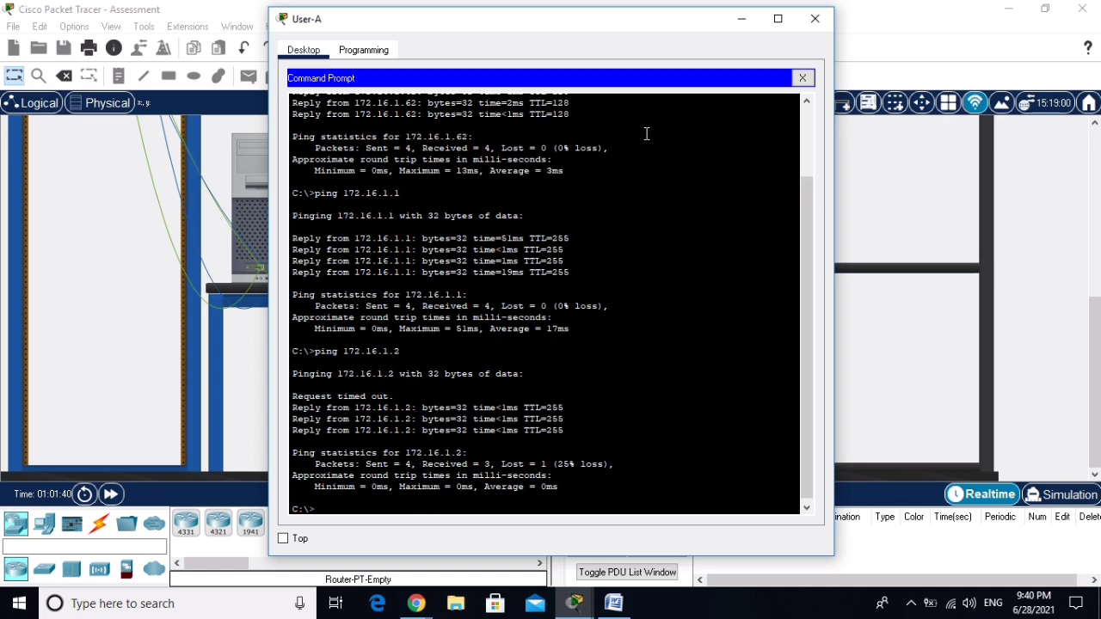
pyautogui.click(802, 78)
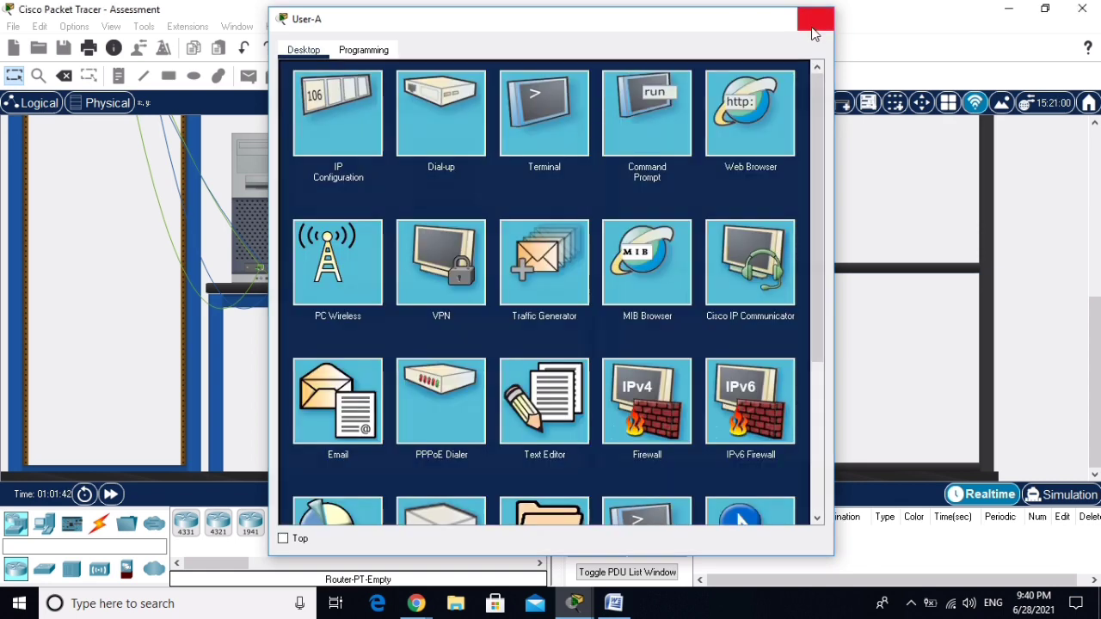
pyautogui.click(815, 18)
# Open the Command Prompt on User-B and ping 172.16.1.94.
pyautogui.click(465, 213)
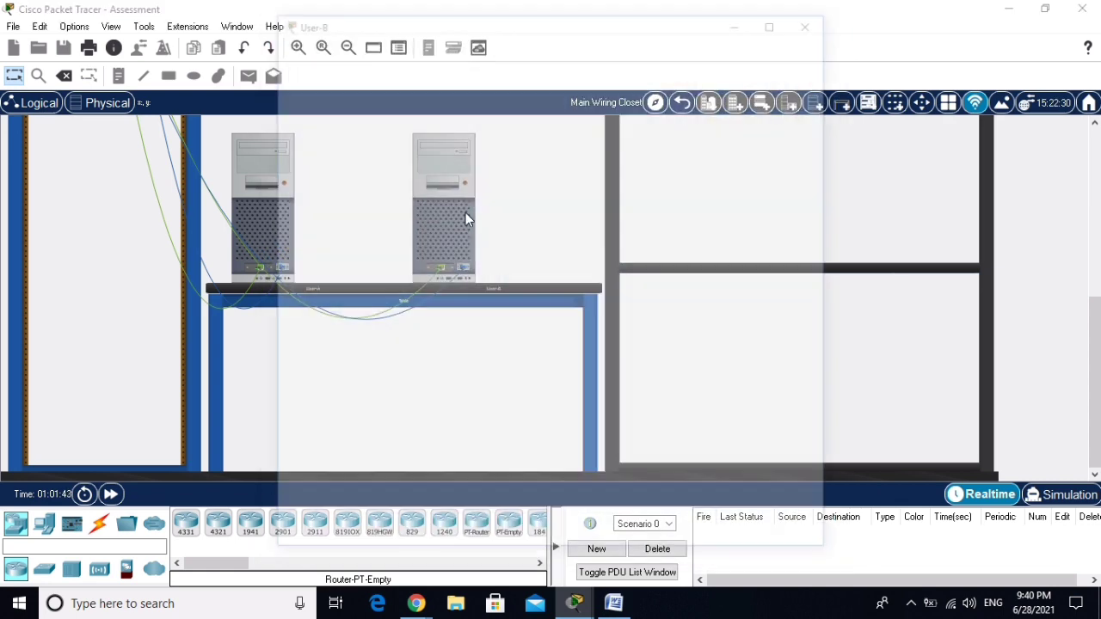
pyautogui.click(654, 131)
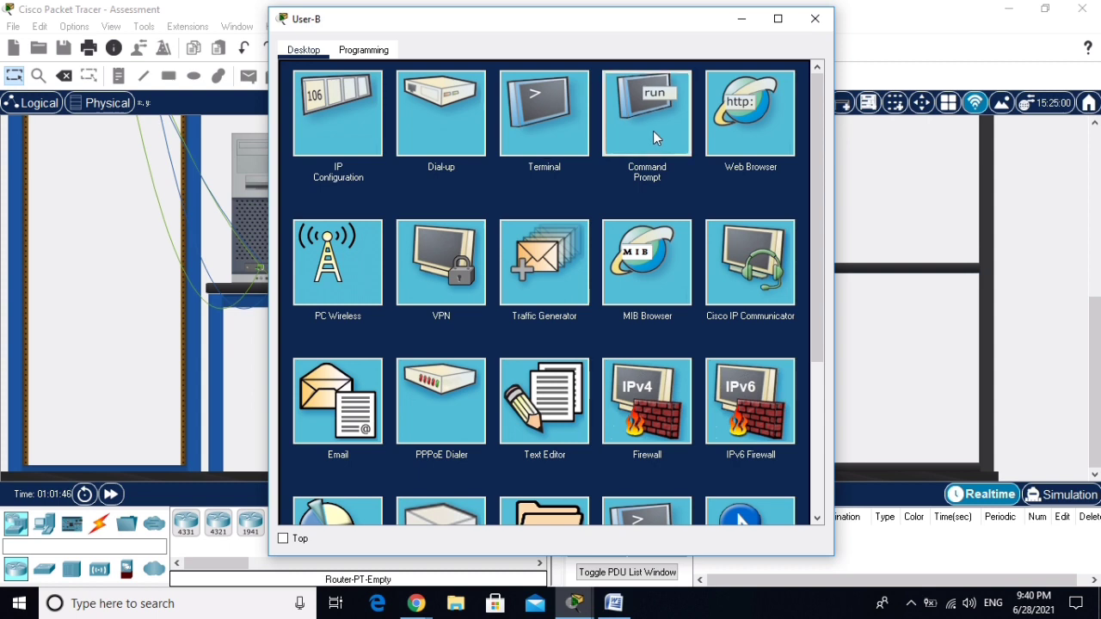
pyautogui.write('pi')
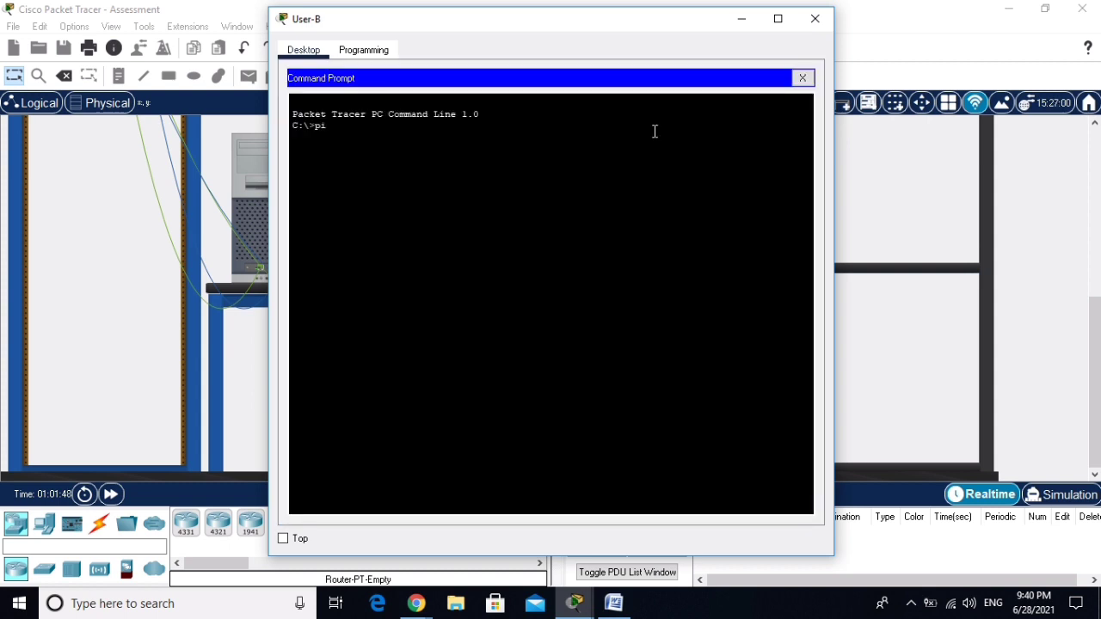
pyautogui.write('ng 172.16.')
pyautogui.write('1.94')
pyautogui.press('Return')
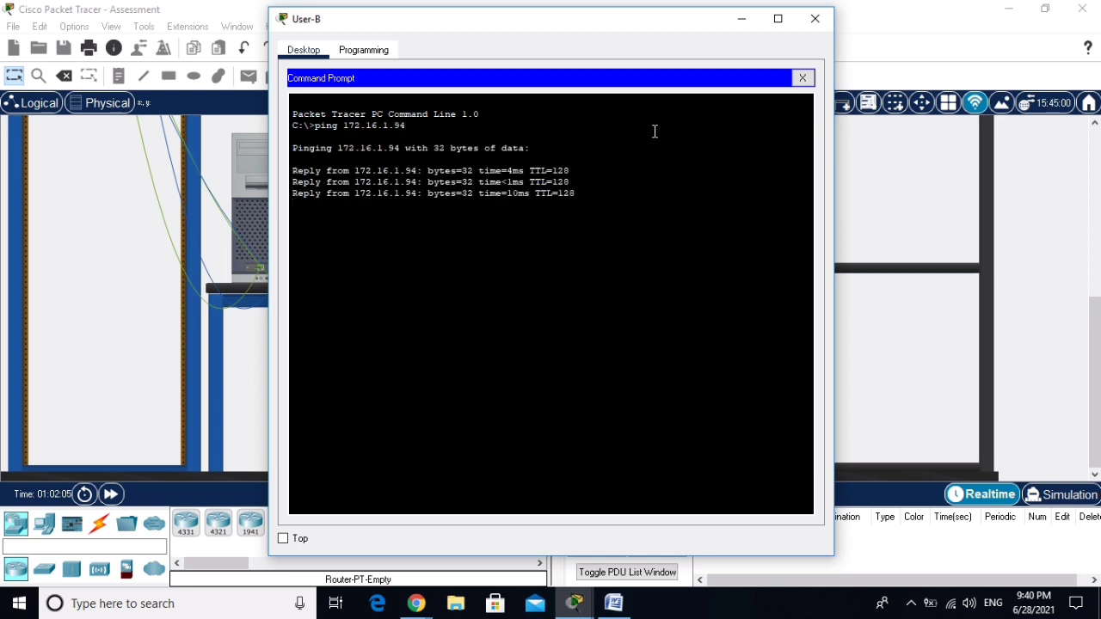
# Ping the default gateway 172.16.1.65 from User-B and close the PC's command prompt and window.
pyautogui.press('Up')
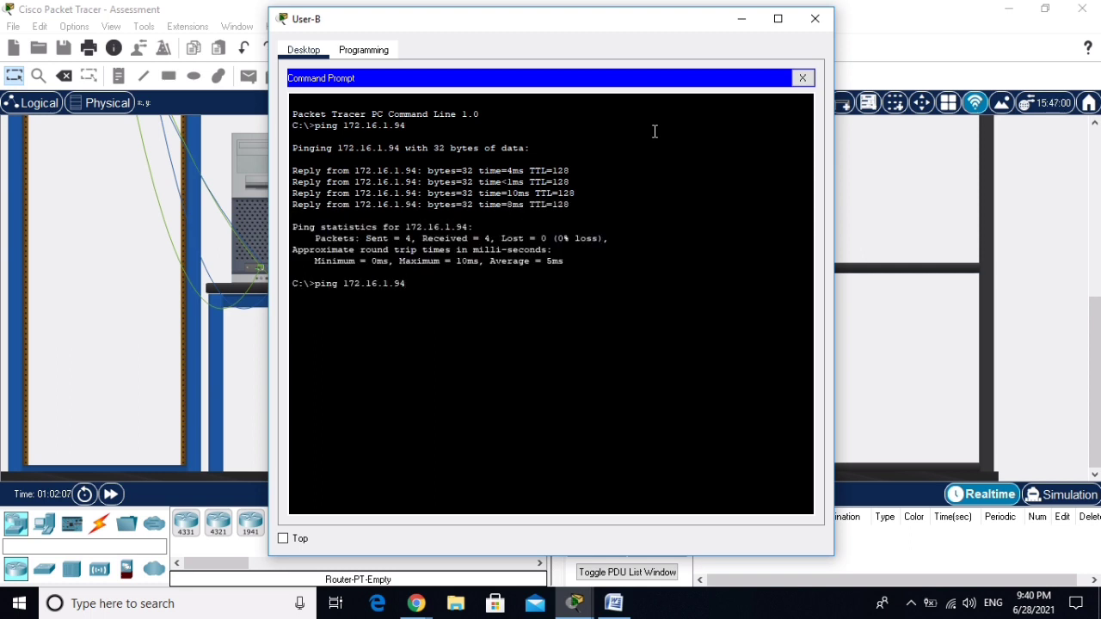
pyautogui.press('BackSpace')
pyautogui.press('BackSpace')
pyautogui.write('65')
pyautogui.press('Return')
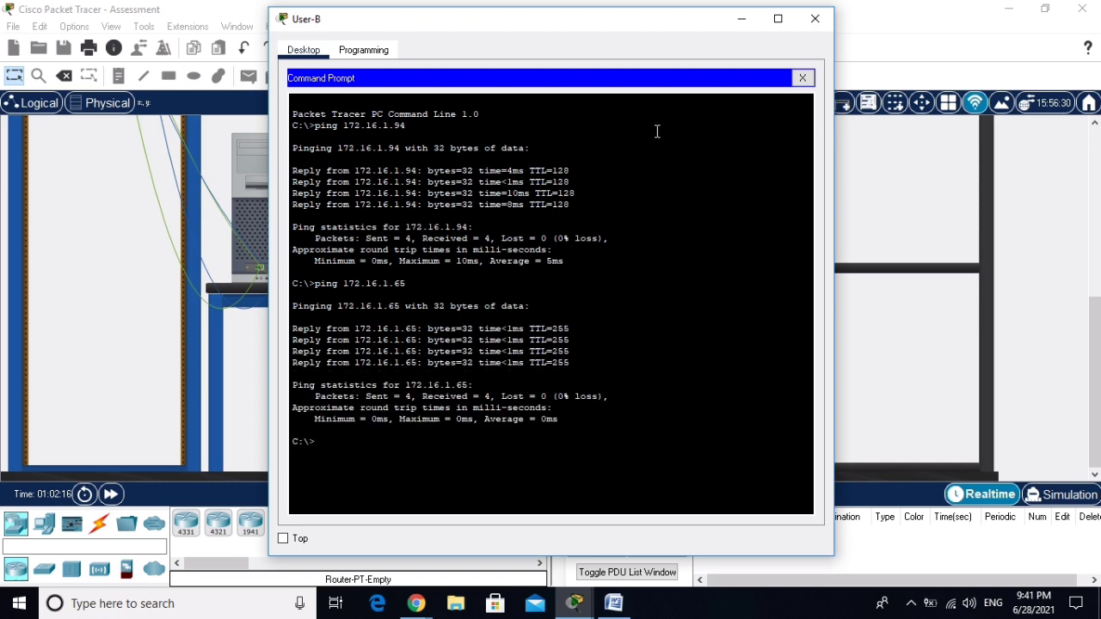
pyautogui.click(803, 79)
pyautogui.click(817, 24)
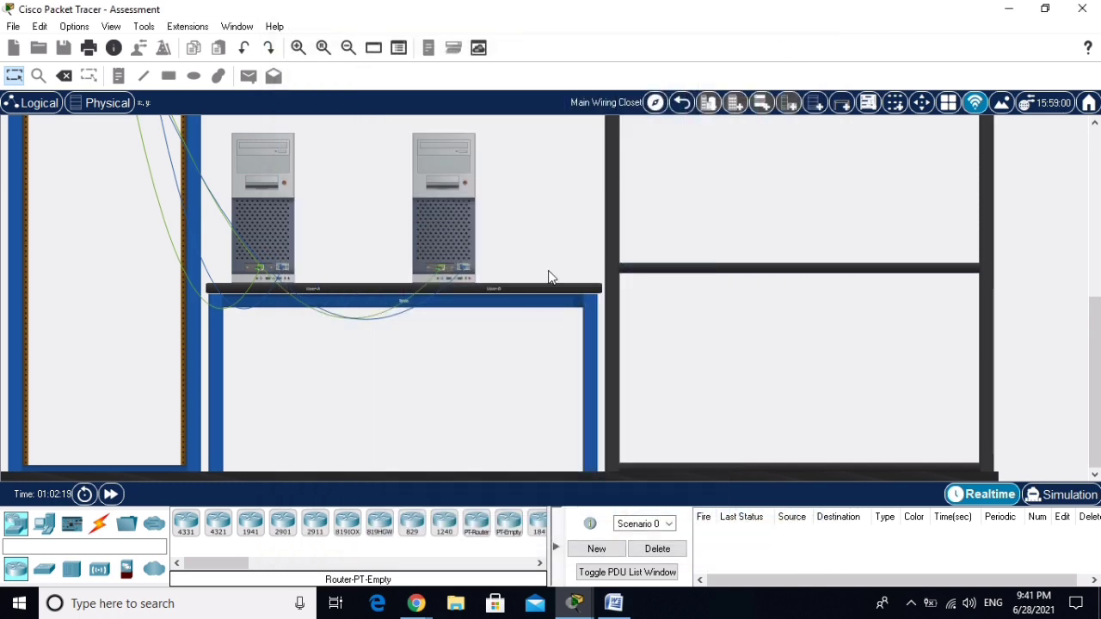
# Switch to the assessment window in Chrome, submit the ITN Final PT Skills Assessment and highlight the percentage line in the results.
pyautogui.moveTo(577, 606)
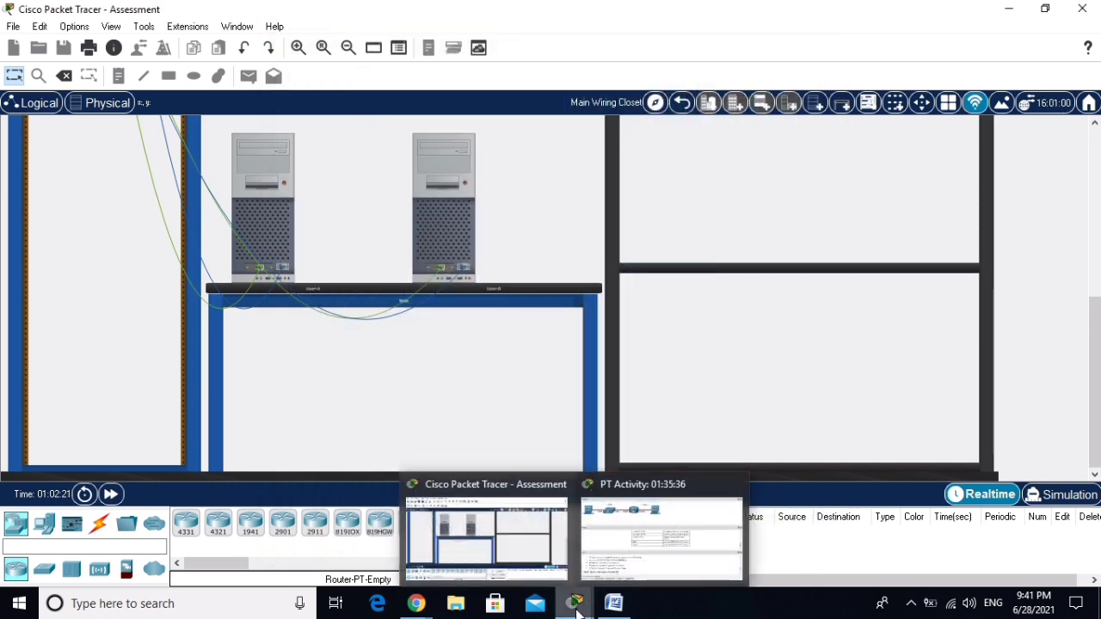
pyautogui.moveTo(411, 607)
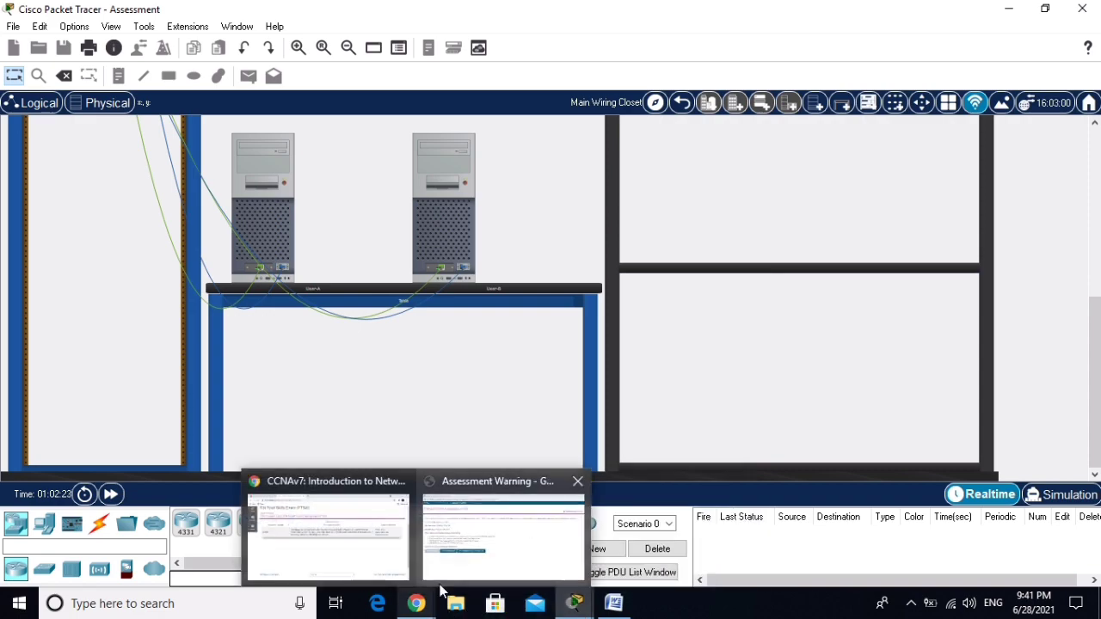
pyautogui.click(493, 542)
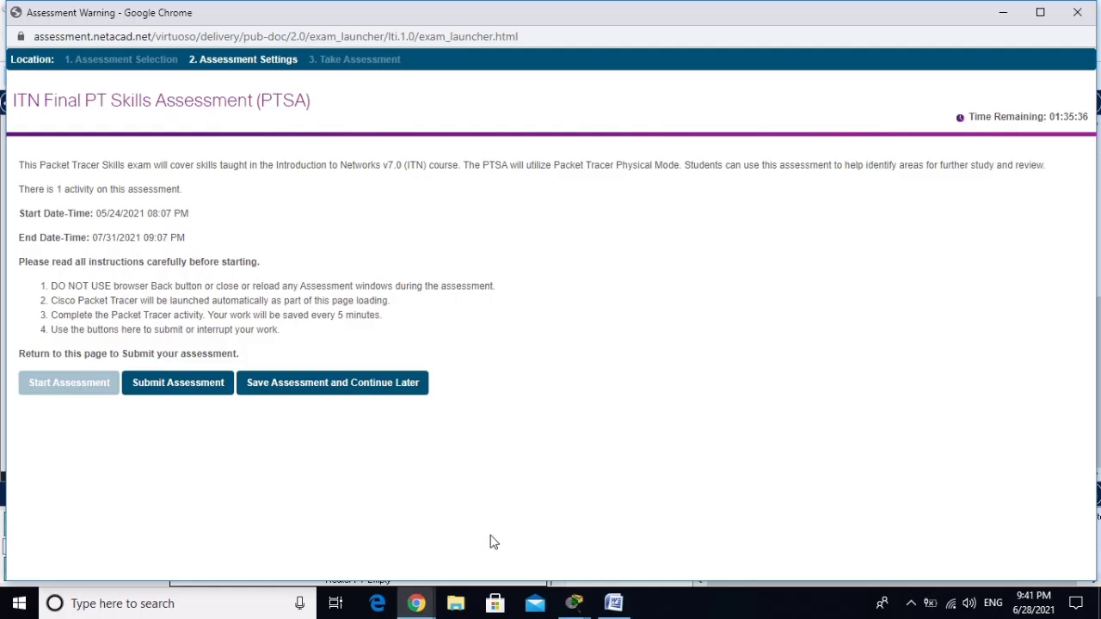
pyautogui.click(179, 391)
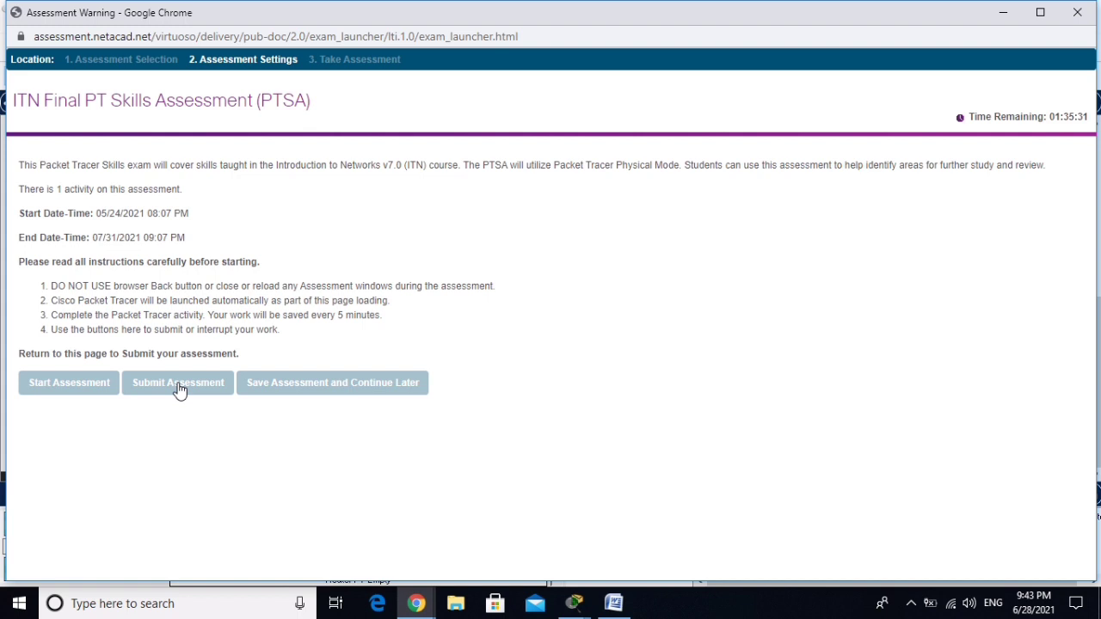
pyautogui.click(180, 391)
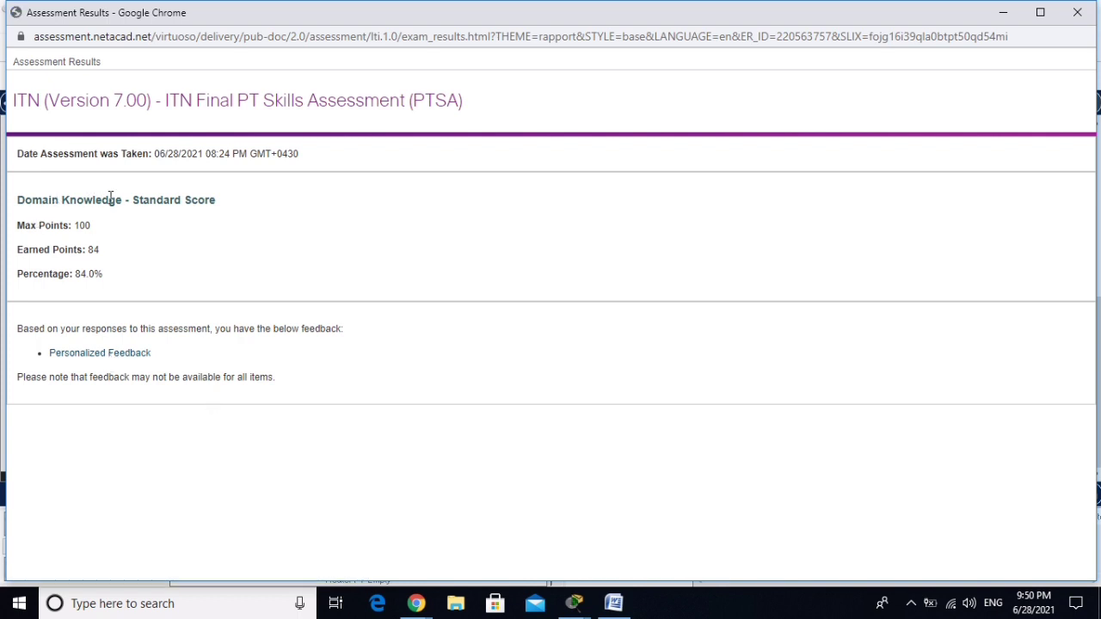
pyautogui.doubleClick(16, 273)
pyautogui.moveTo(65, 270); pyautogui.dragTo(105, 273)
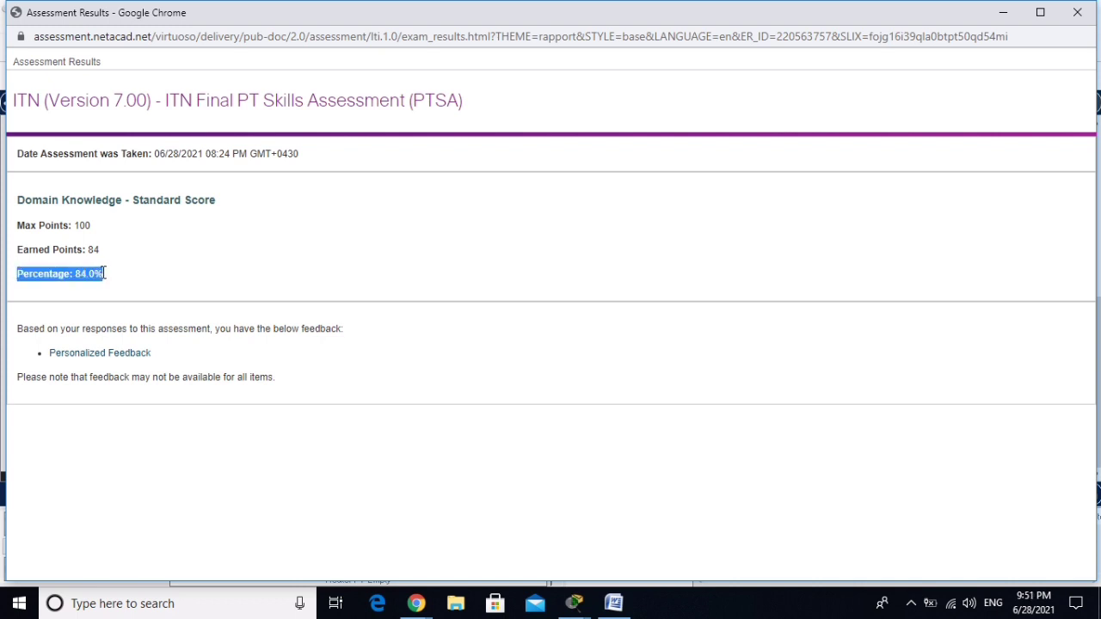